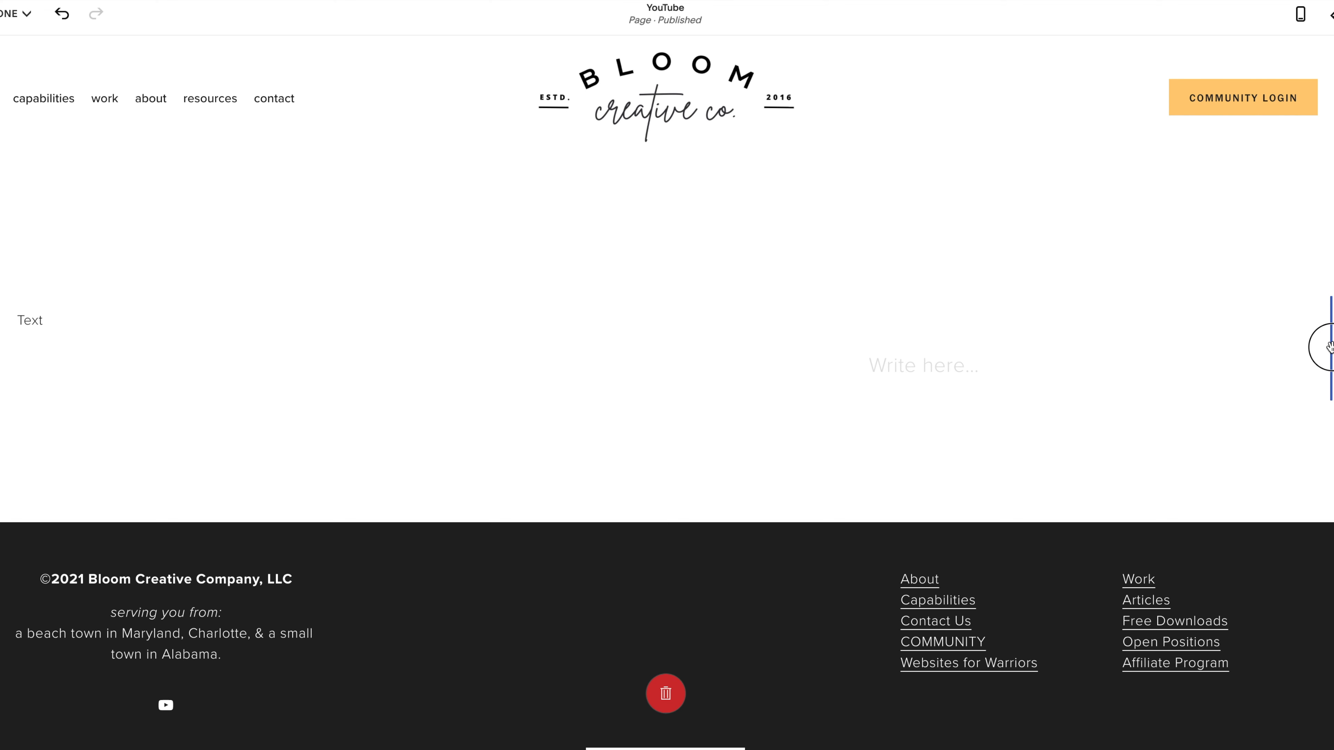
# - Place a second text block beside the existing one and enter "Text" in it
pyautogui.moveTo(1330, 346); pyautogui.dragTo(1328, 347)
pyautogui.click(482, 337)
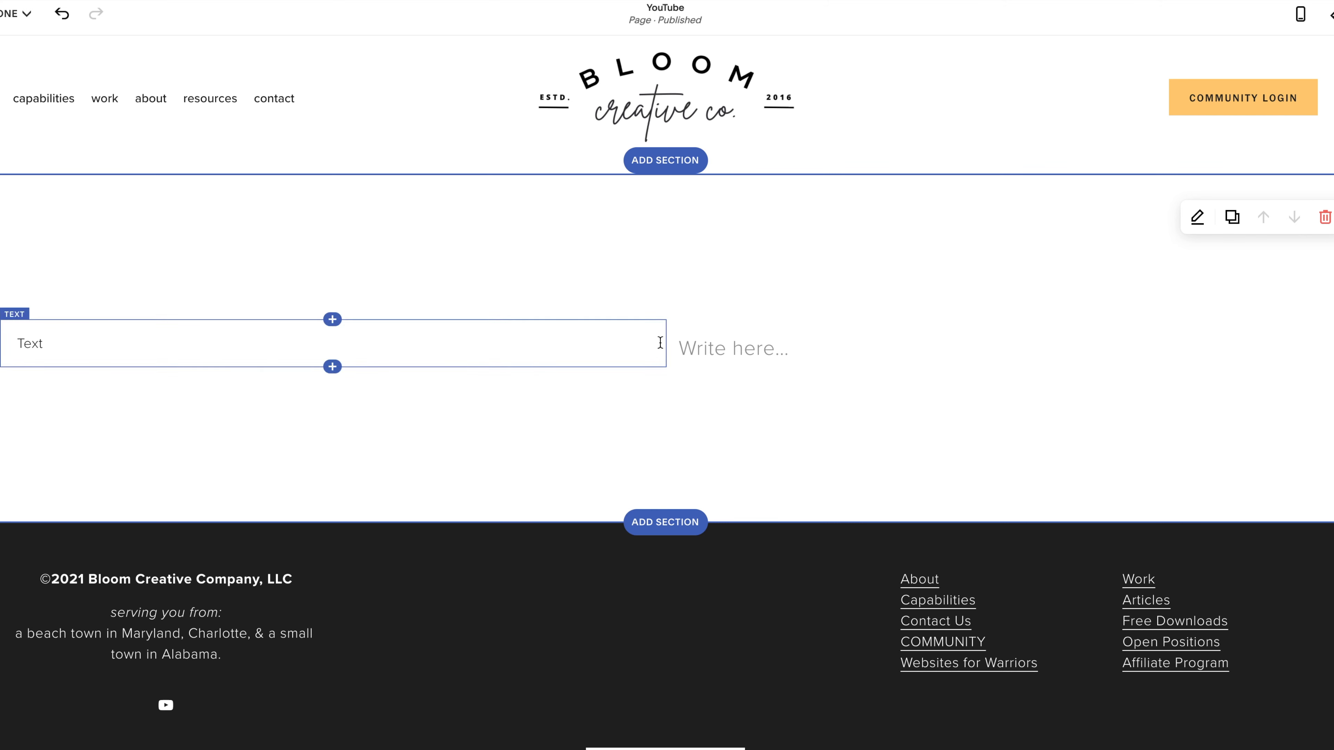
pyautogui.click(580, 349)
pyautogui.click(788, 345)
pyautogui.click(788, 345)
pyautogui.write('Text')
pyautogui.click(872, 308)
pyautogui.click(880, 327)
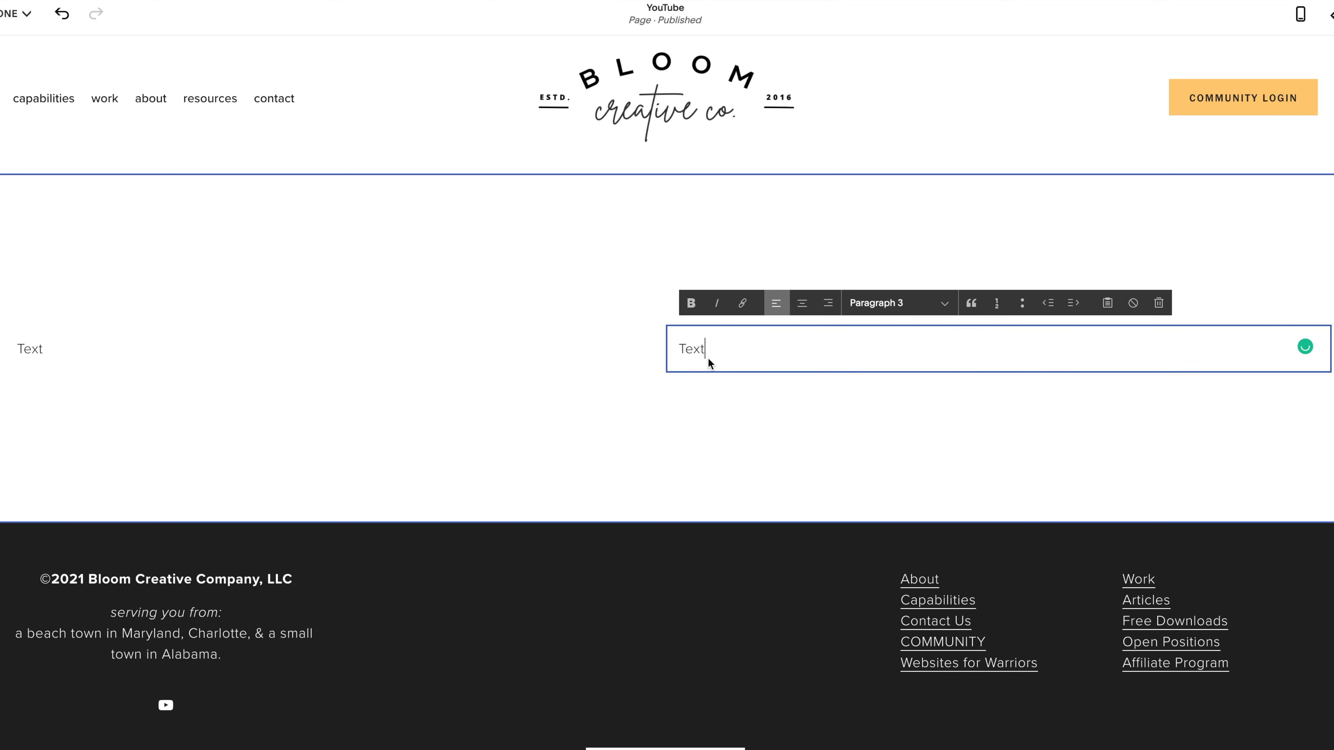
pyautogui.click(632, 240)
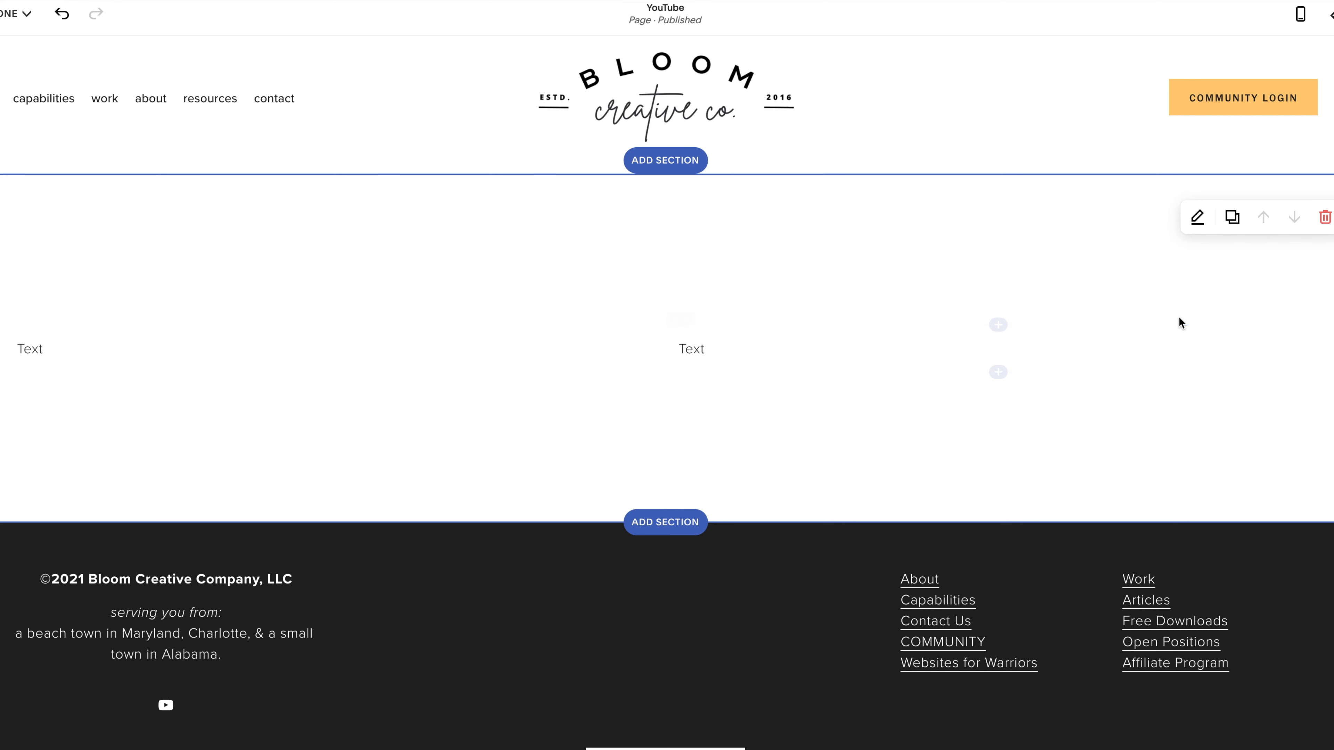
# - Try the small content width on the section and restore it to large
pyautogui.click(1200, 221)
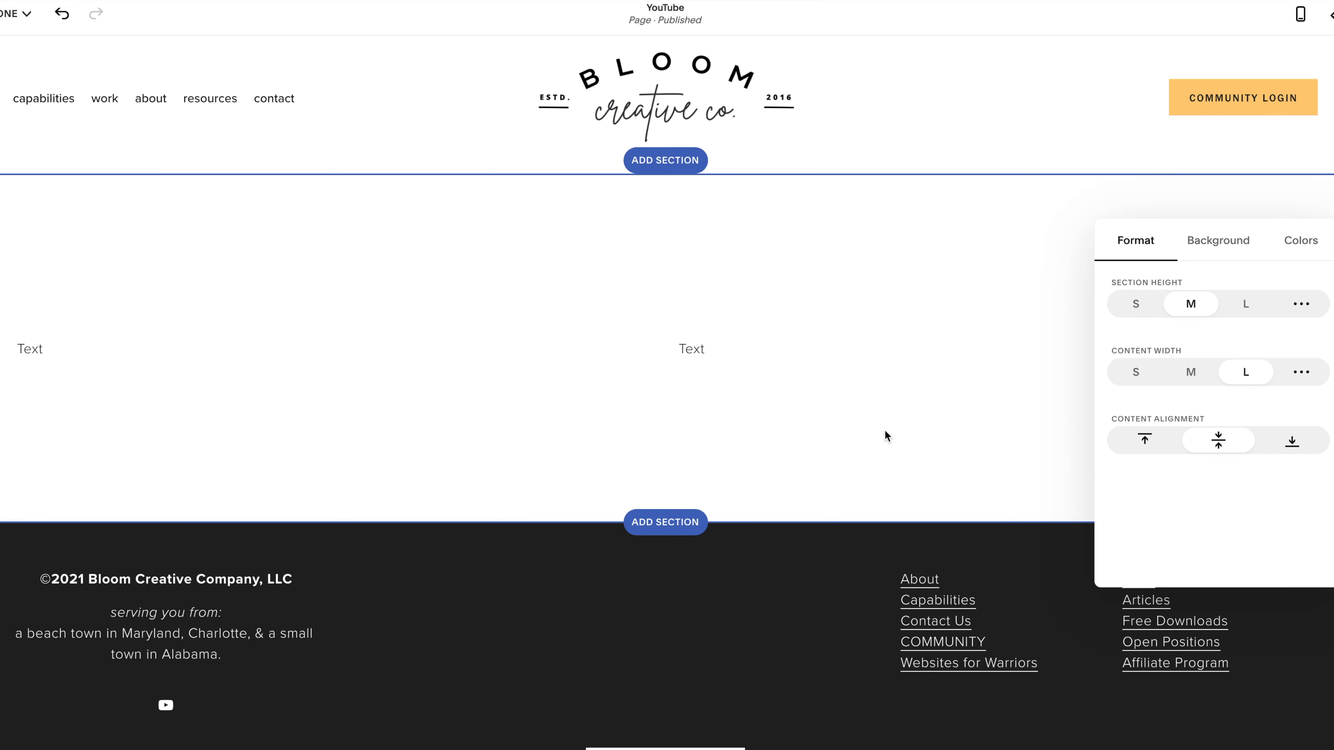
pyautogui.click(1135, 374)
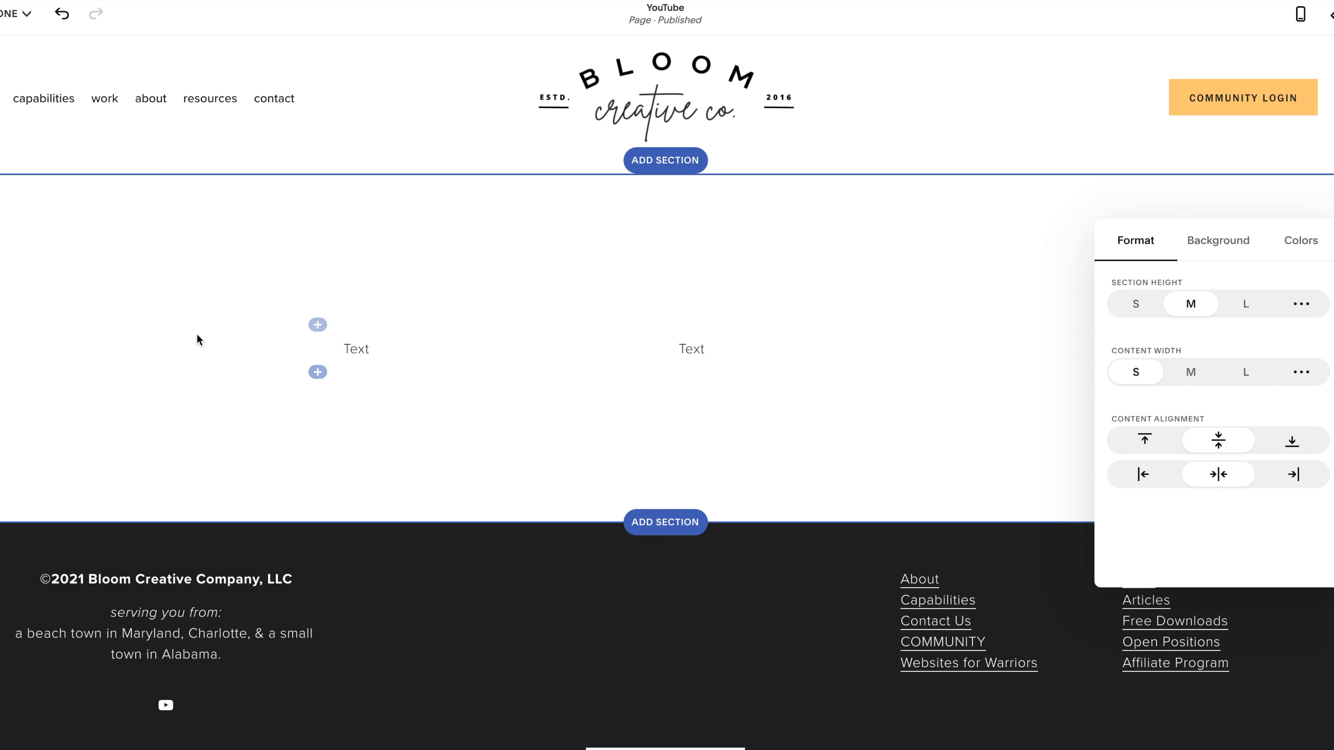
pyautogui.click(1258, 375)
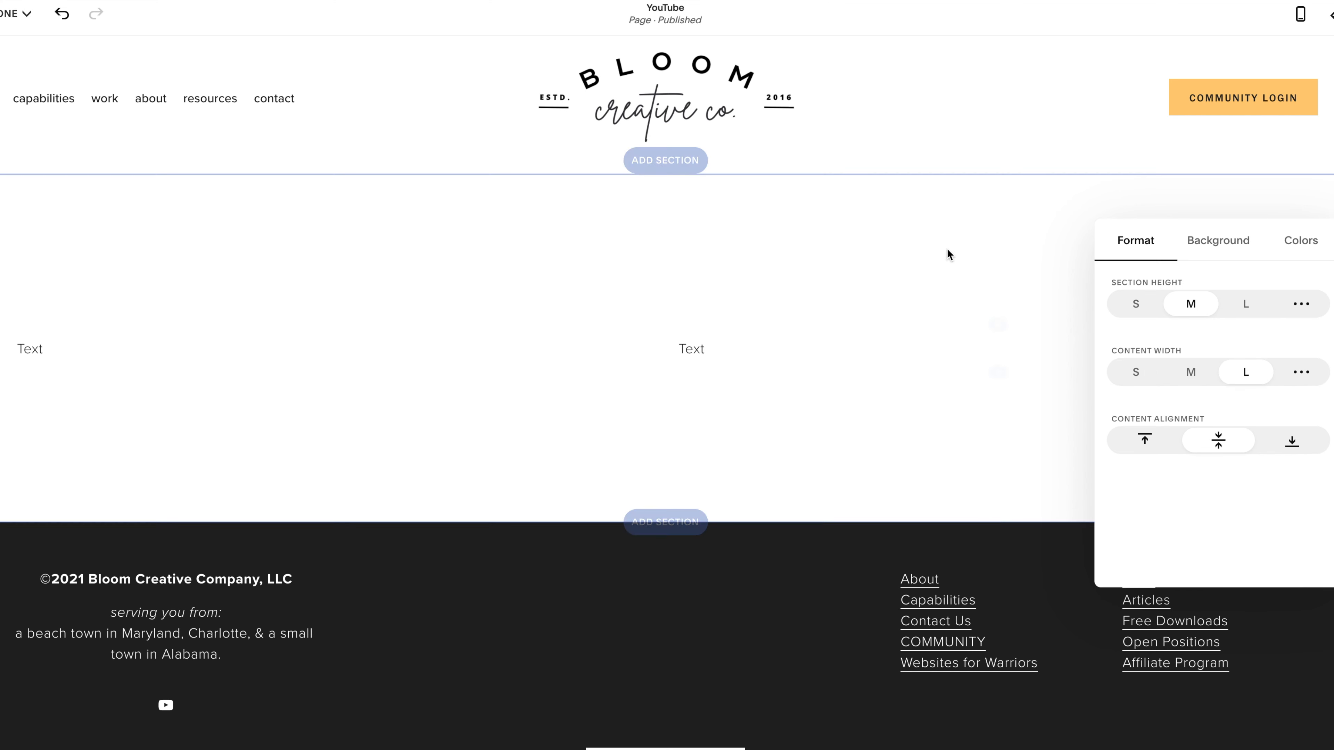
pyautogui.click(884, 279)
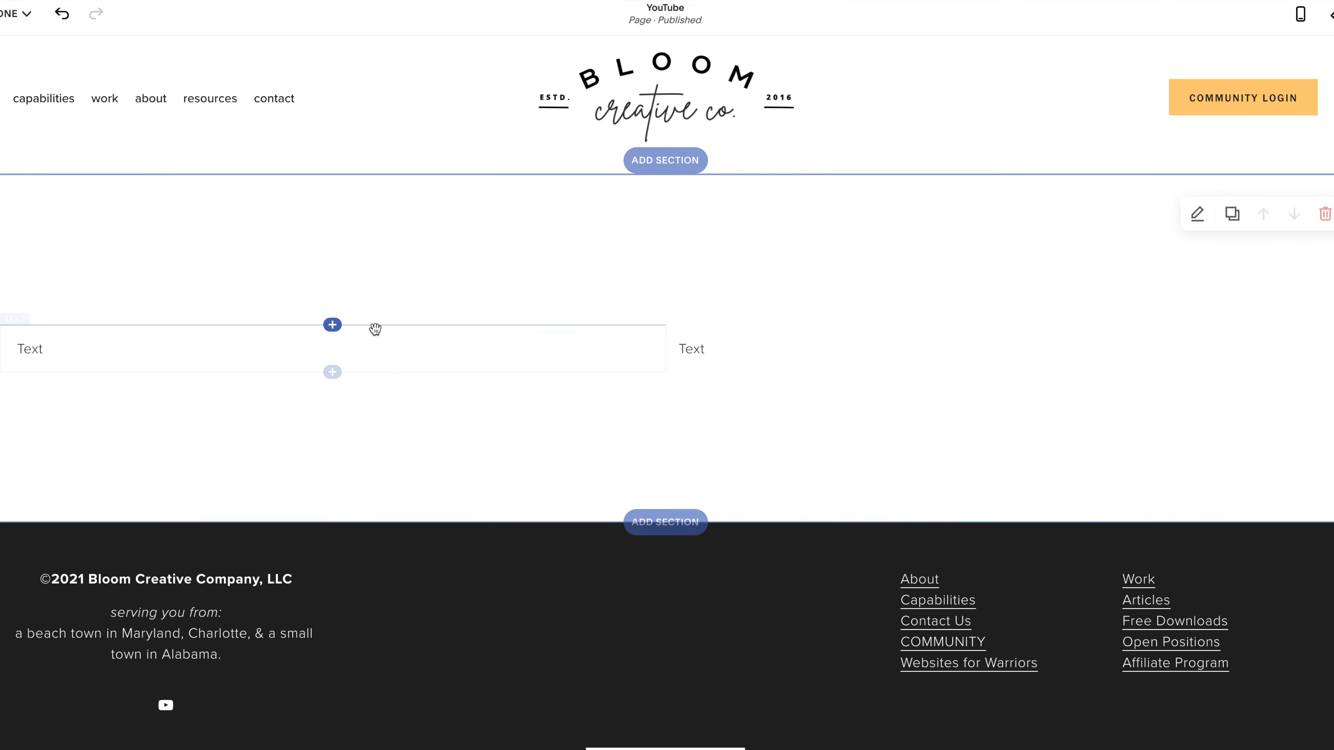
pyautogui.click(332, 373)
pyautogui.click(343, 327)
pyautogui.click(333, 320)
pyautogui.click(332, 325)
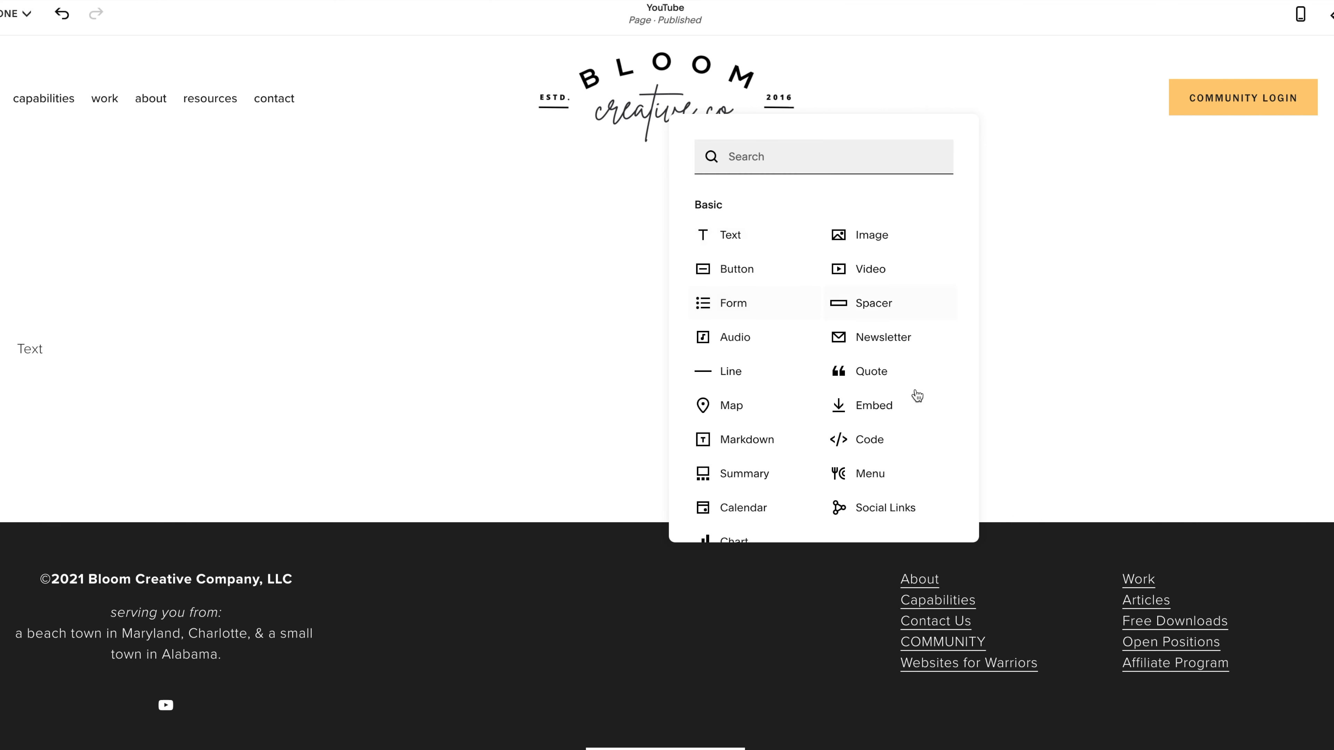
pyautogui.click(387, 292)
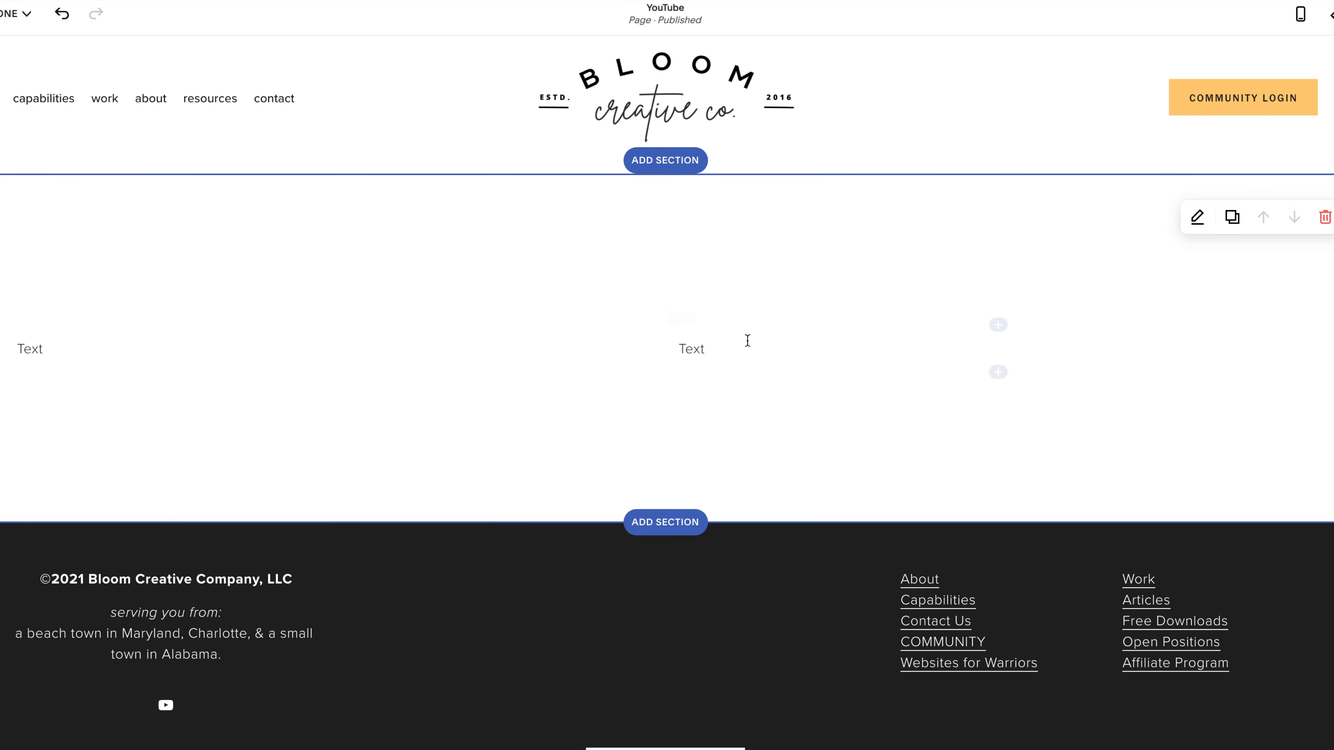
# - Add an empty image block below the second text block
pyautogui.click(997, 373)
pyautogui.click(1270, 287)
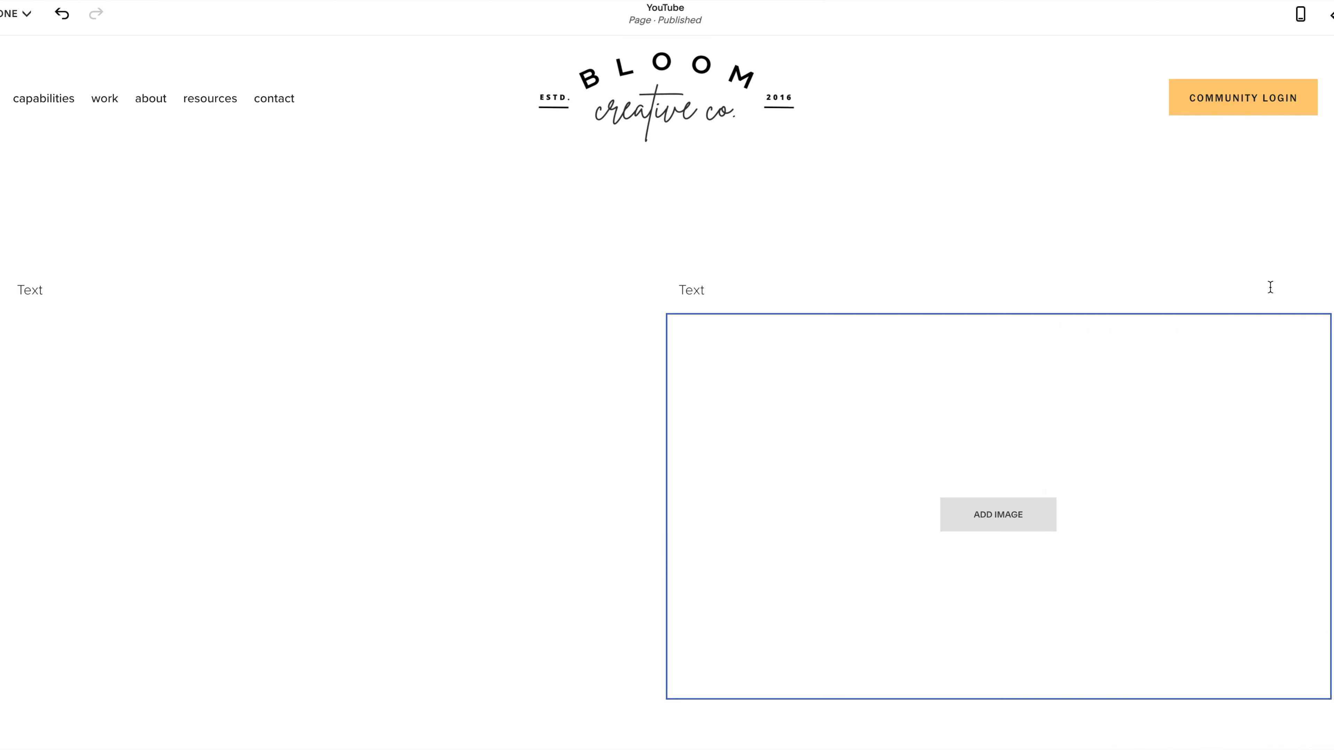
pyautogui.click(867, 353)
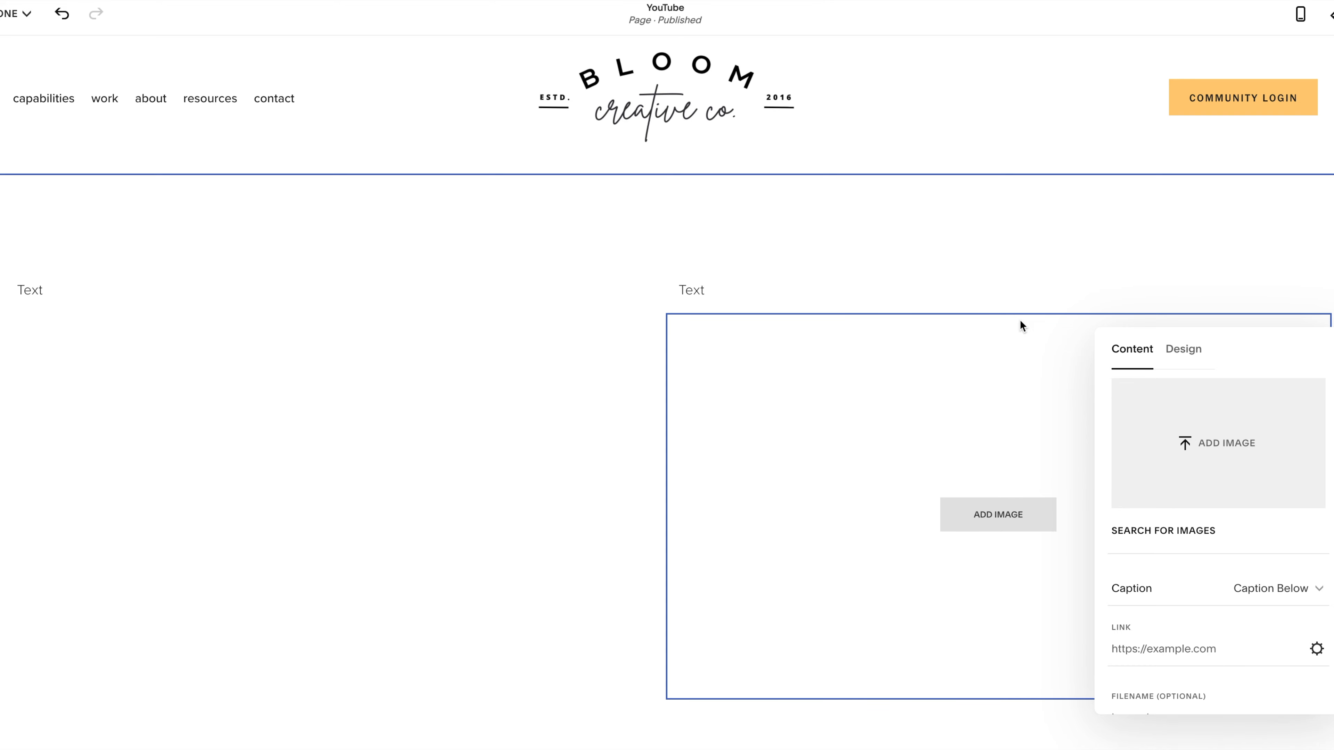
pyautogui.click(994, 261)
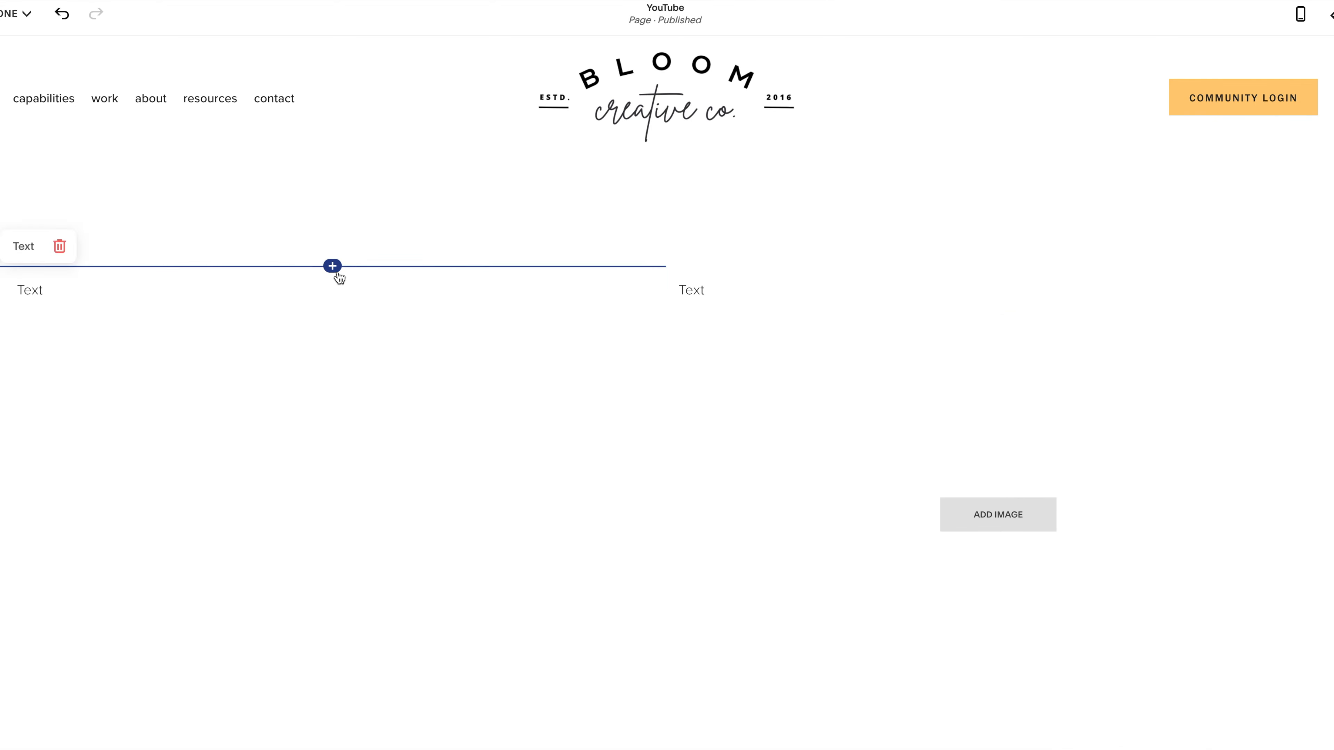
# - Insert another image block as a middle column between the two text blocks
pyautogui.click(332, 266)
pyautogui.moveTo(887, 179); pyautogui.dragTo(669, 311)
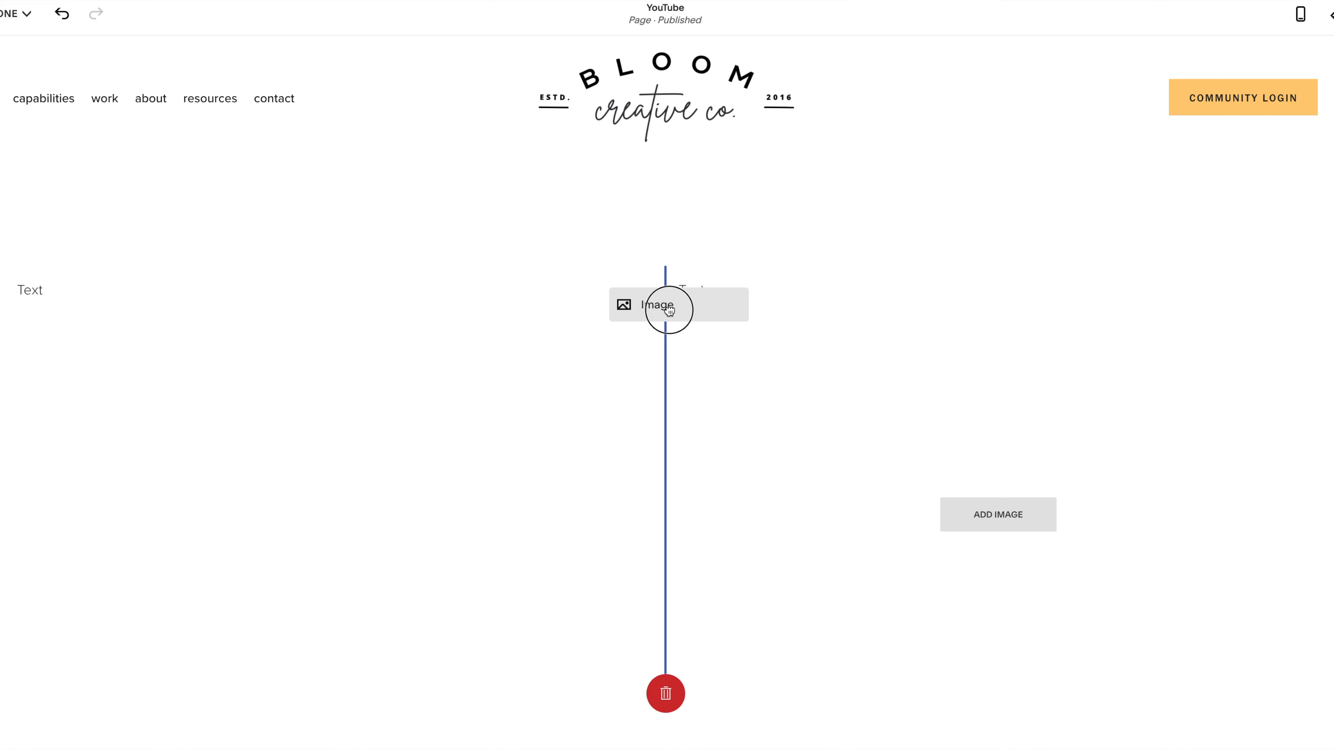
pyautogui.moveTo(669, 310)
pyautogui.mouseDown()
pyautogui.moveTo(744, 313)
pyautogui.moveTo(929, 435)
pyautogui.moveTo(509, 297)
pyautogui.moveTo(390, 325)
pyautogui.moveTo(384, 310)
pyautogui.moveTo(583, 280)
pyautogui.moveTo(671, 305)
pyautogui.mouseUp()
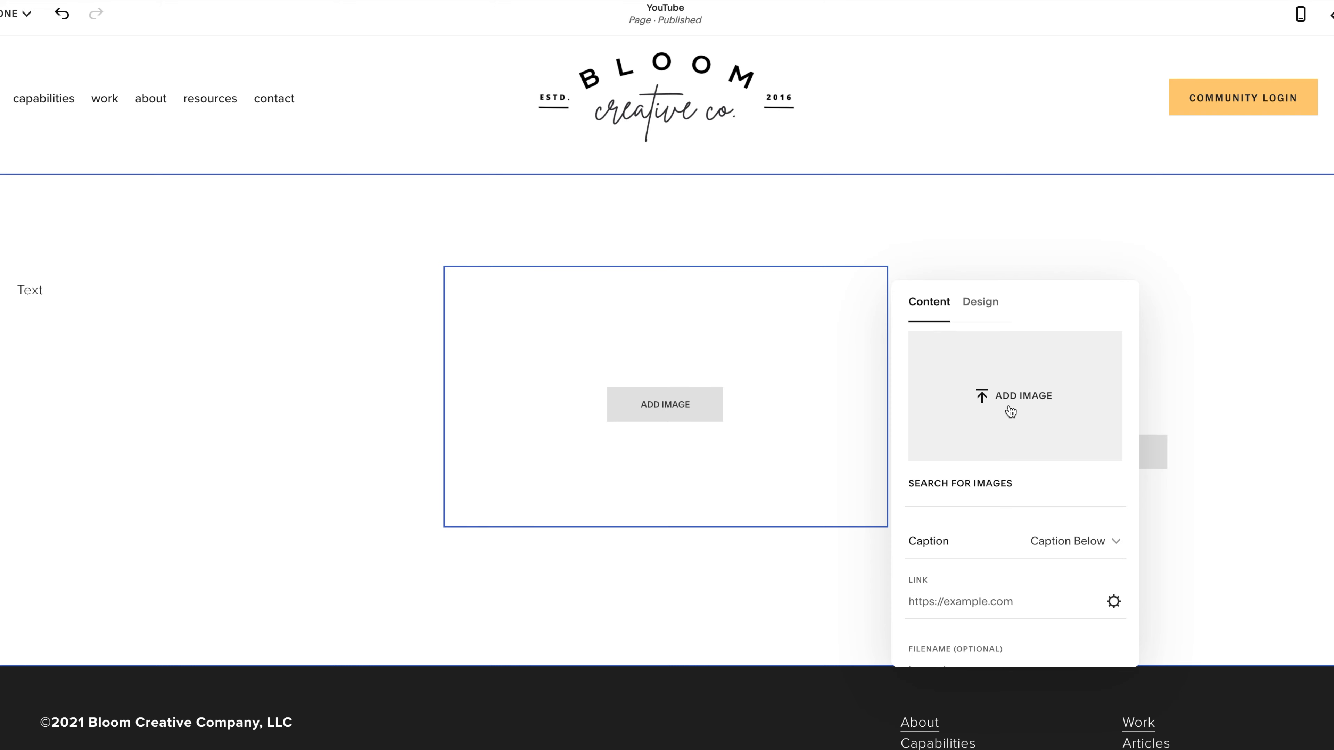
# - Examine the image sources available for the middle image block: own library, free images and premium images
pyautogui.scroll(-2, 973, 455)
pyautogui.click(952, 432)
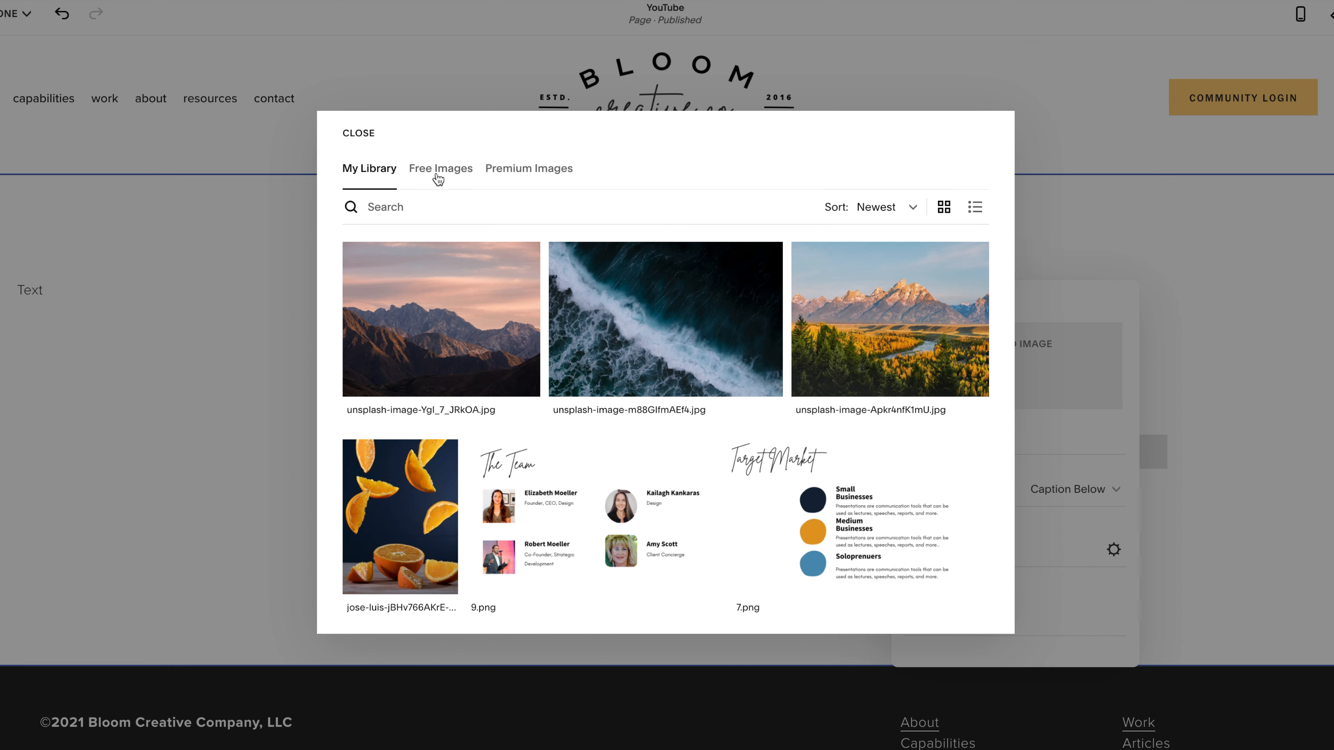
pyautogui.scroll(-5, 819, 516)
pyautogui.scroll(-6, 819, 515)
pyautogui.scroll(7, 820, 520)
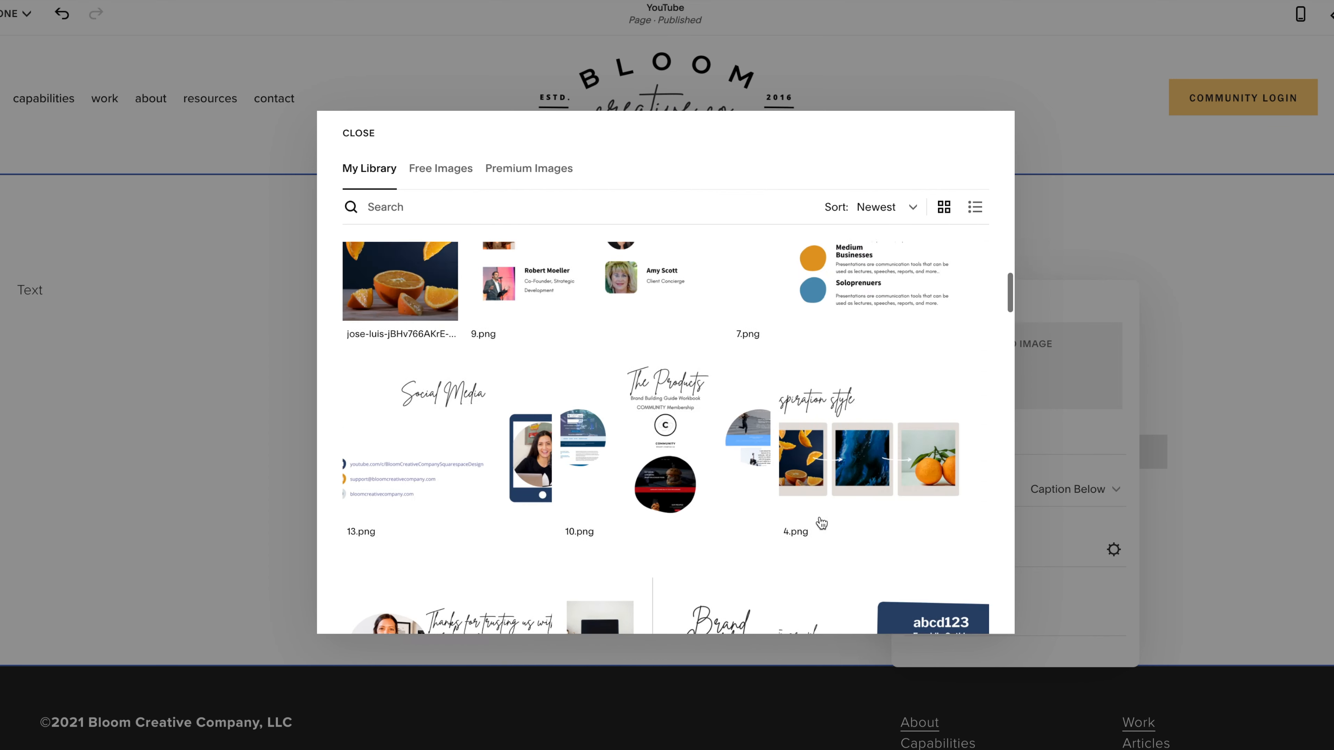
pyautogui.scroll(5, 820, 521)
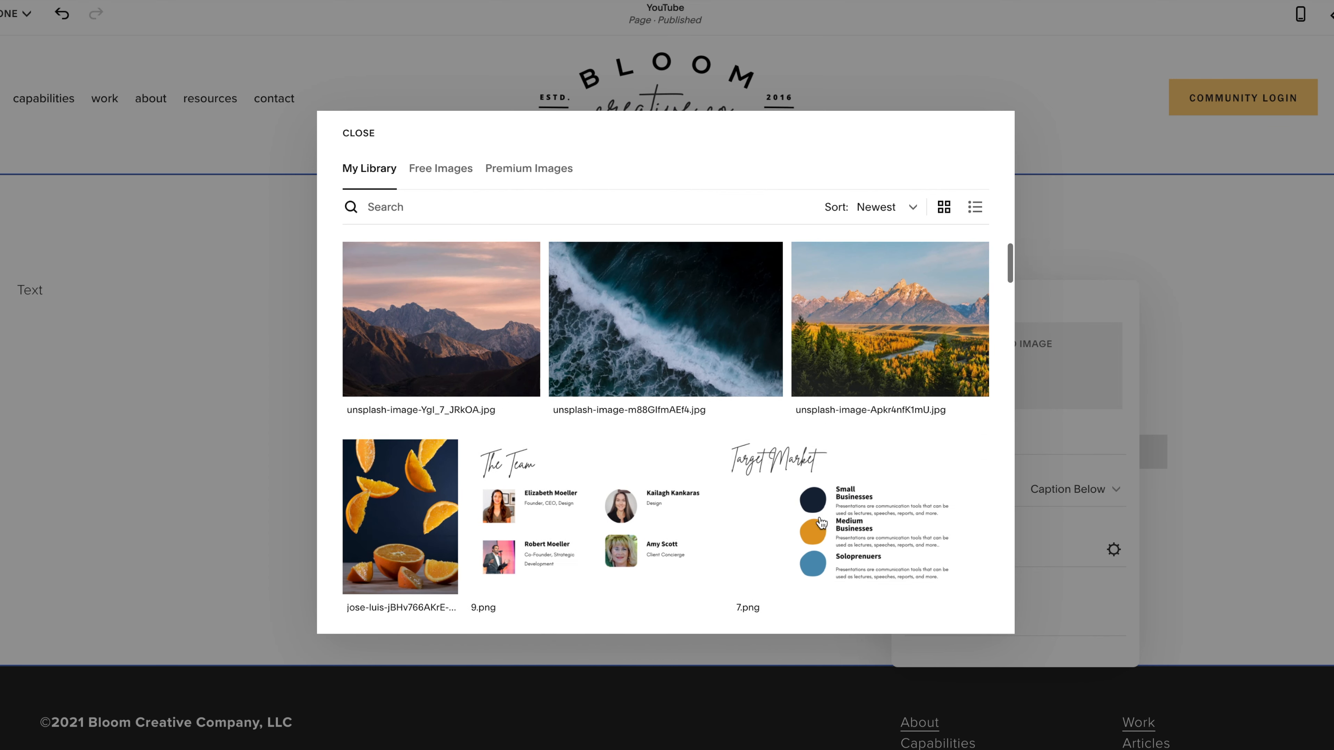
pyautogui.click(432, 179)
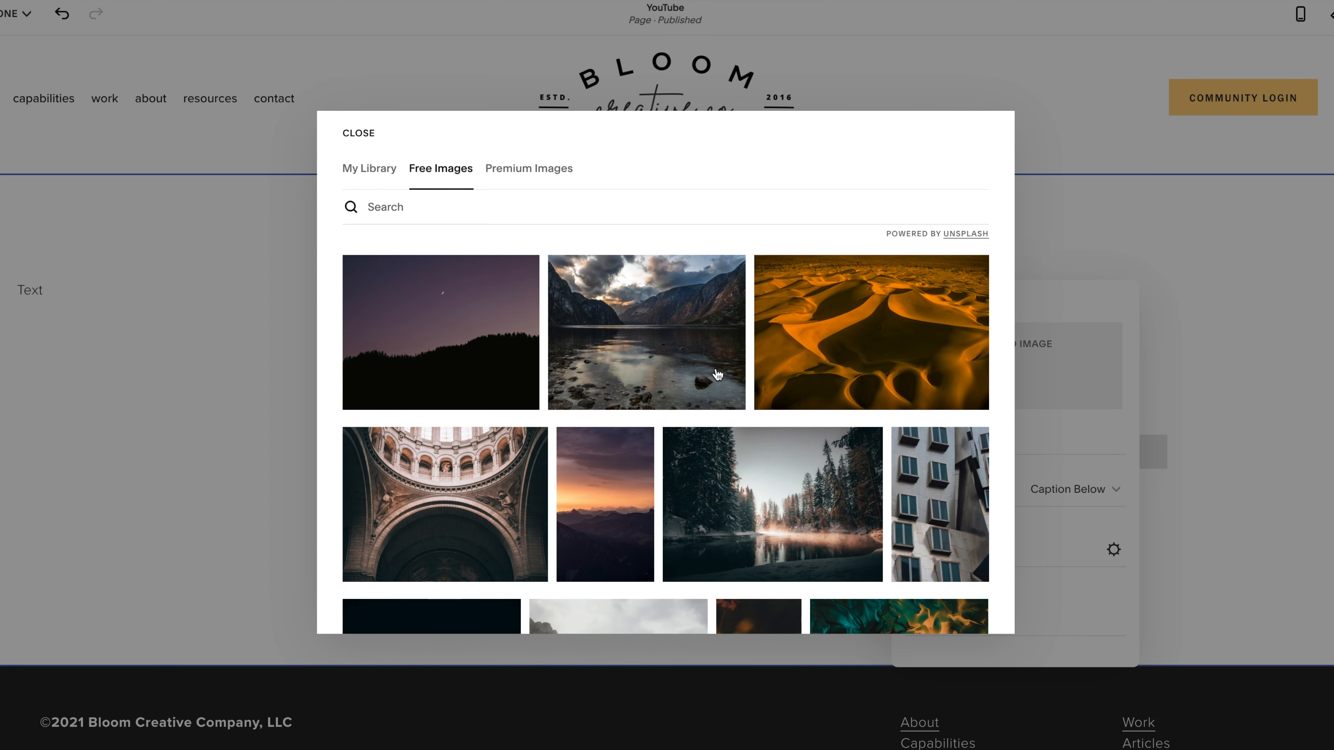
pyautogui.click(541, 172)
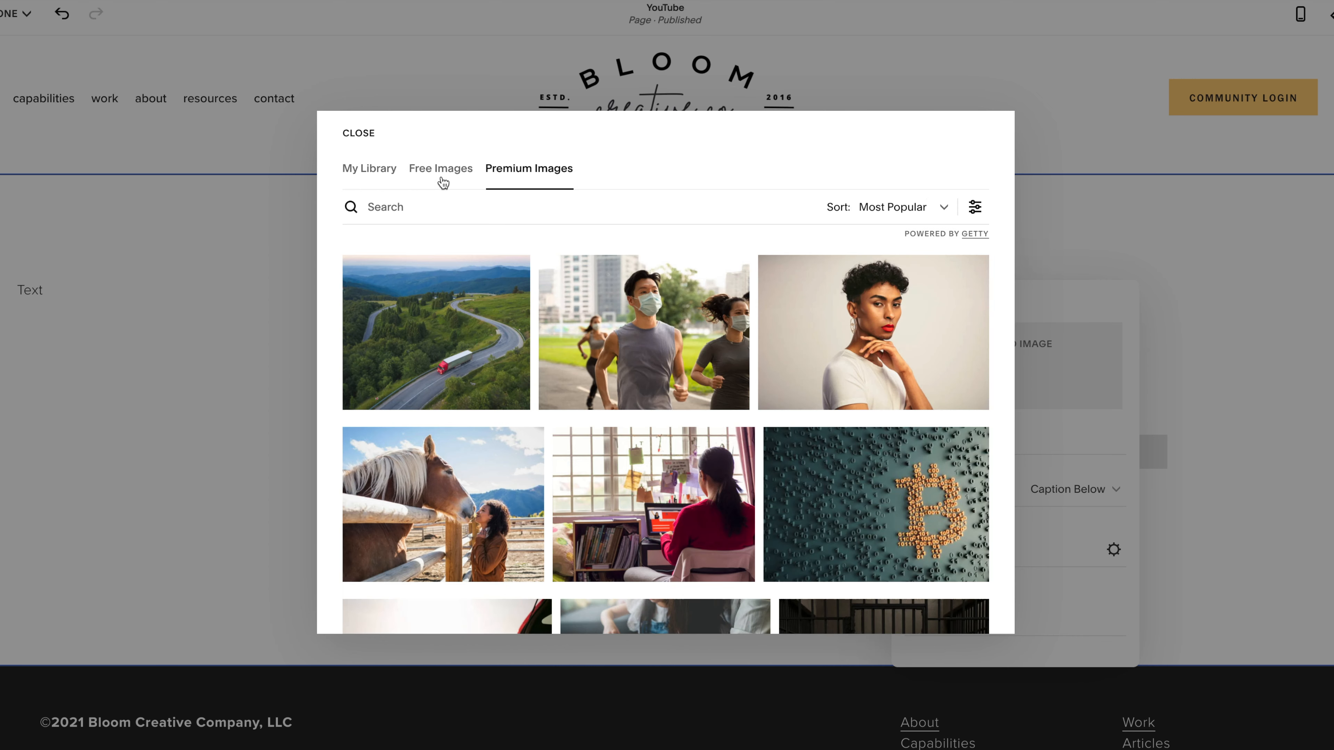
# - Fill the middle image block with the yellow flower photo from the free images
pyautogui.click(442, 183)
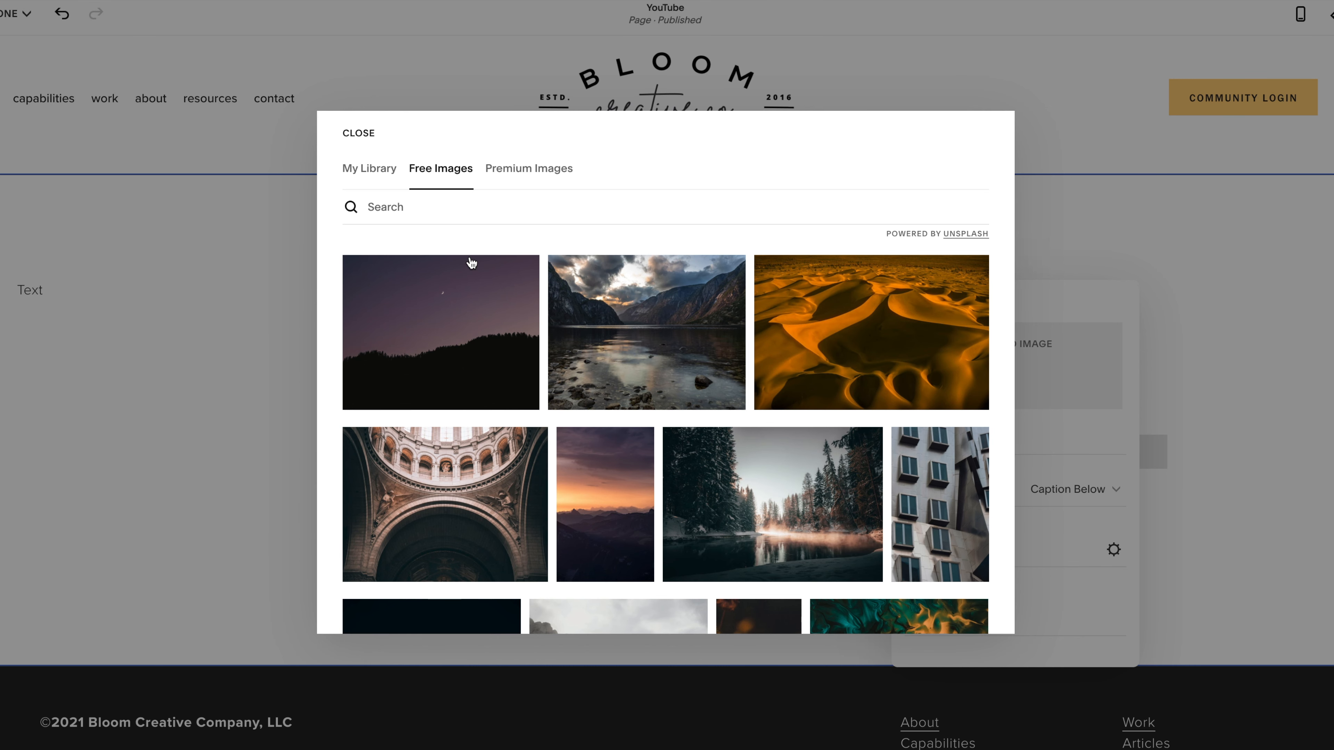
pyautogui.scroll(-5, 893, 447)
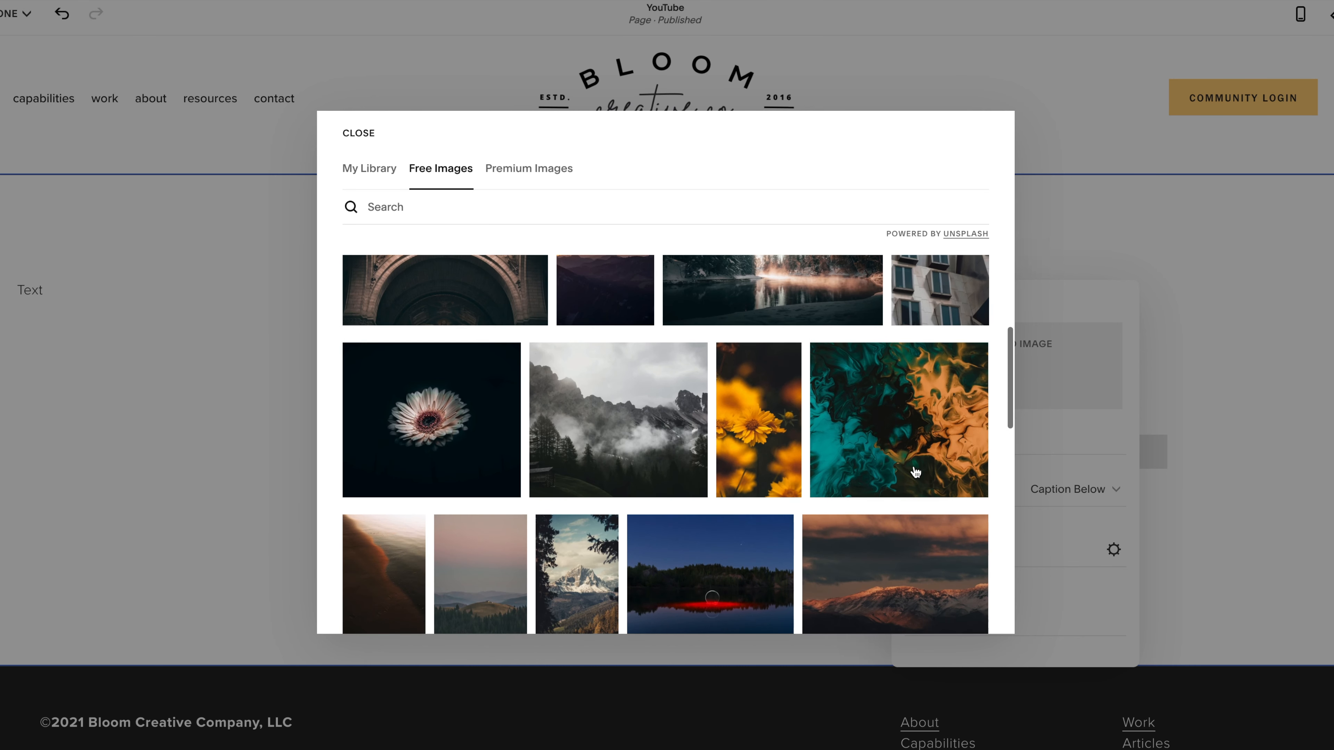
pyautogui.click(761, 481)
pyautogui.click(847, 481)
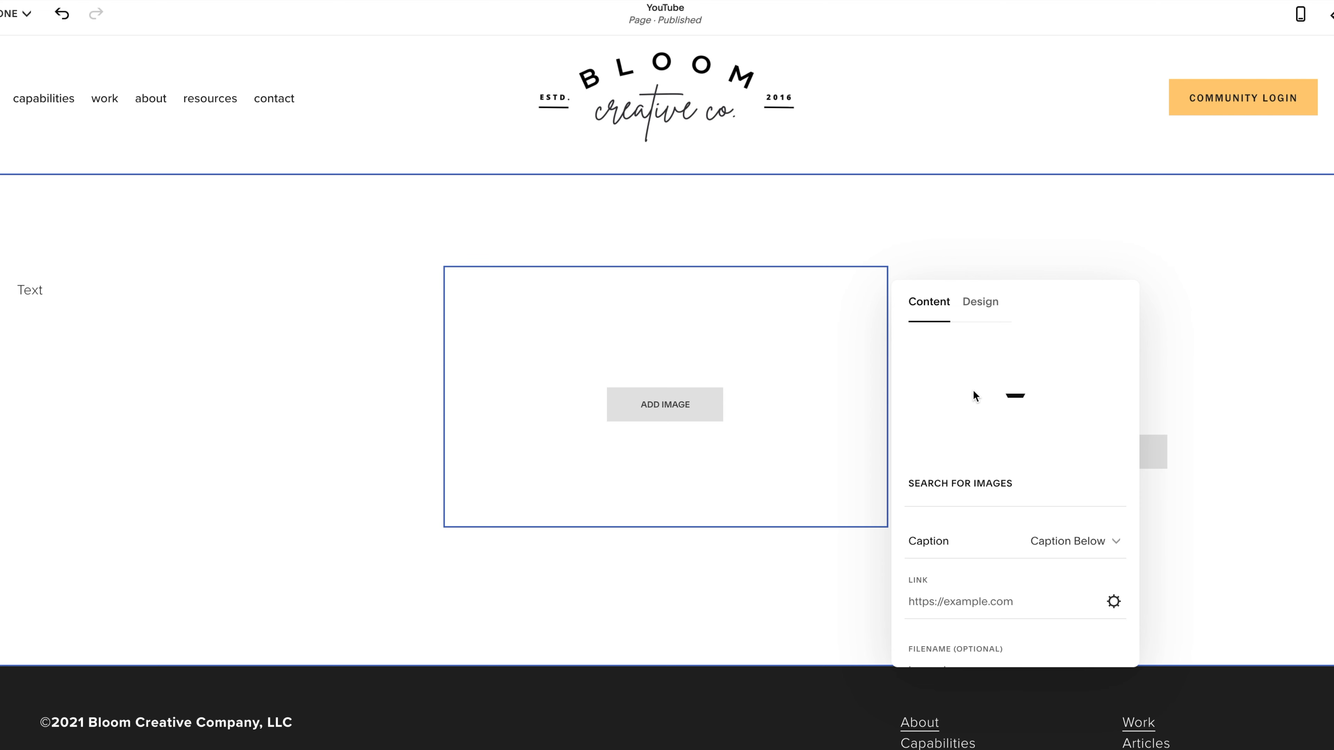
pyautogui.scroll(-2, 972, 390)
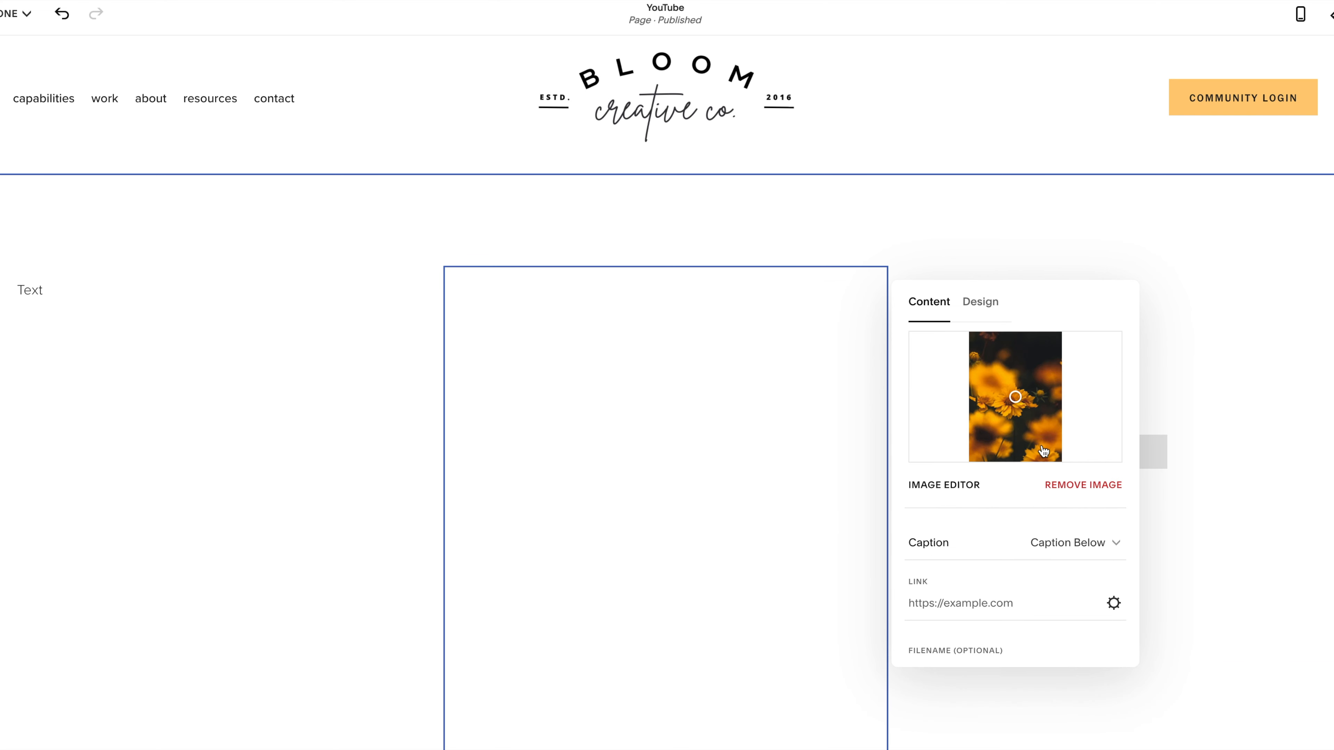
# - Examine the link types available for the flower image: Page, Web Address, File, Email and Phone
pyautogui.scroll(-2, 1056, 578)
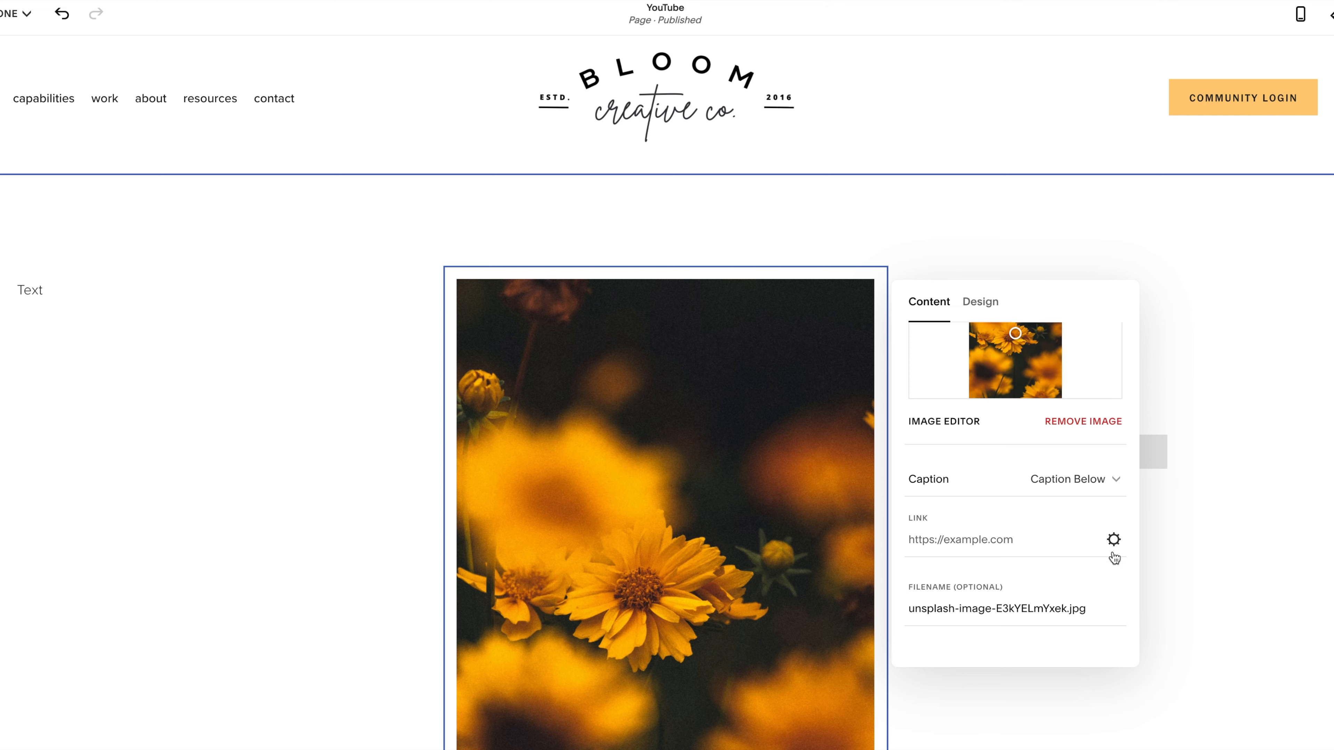
pyautogui.click(1113, 539)
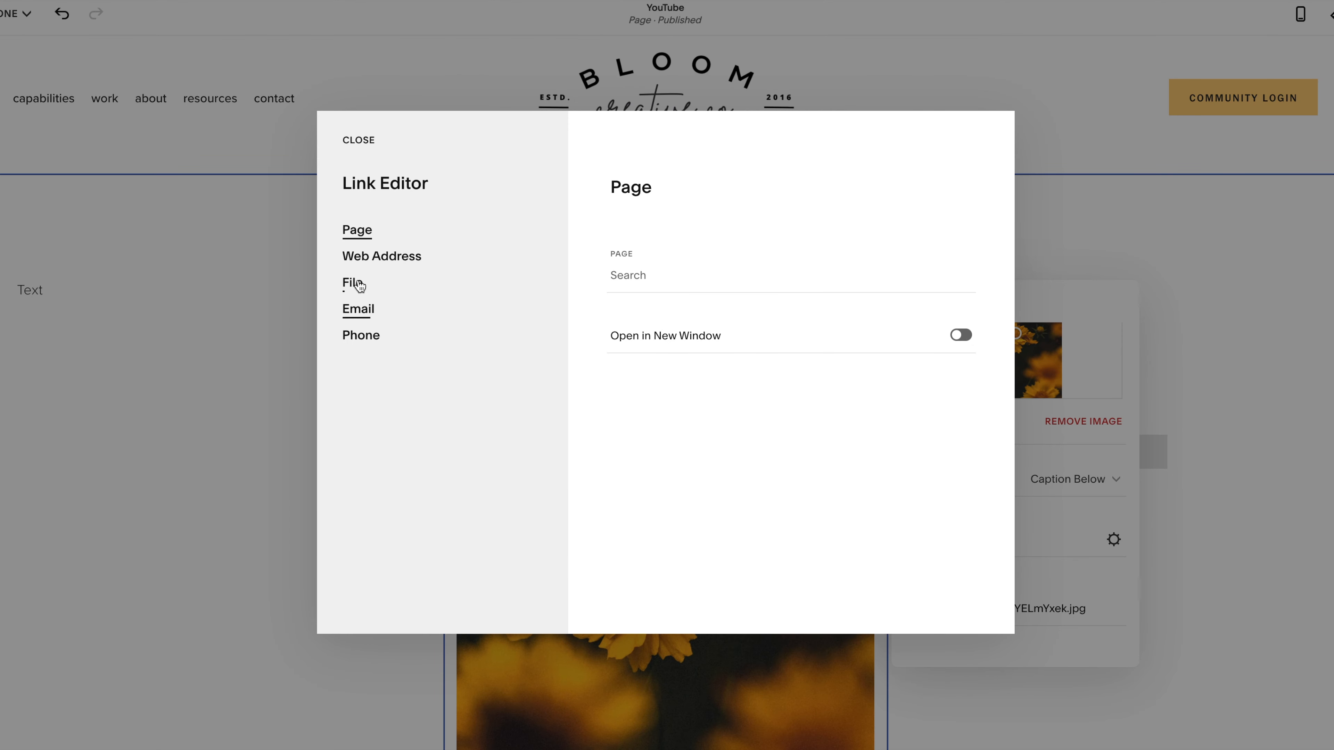
pyautogui.click(667, 282)
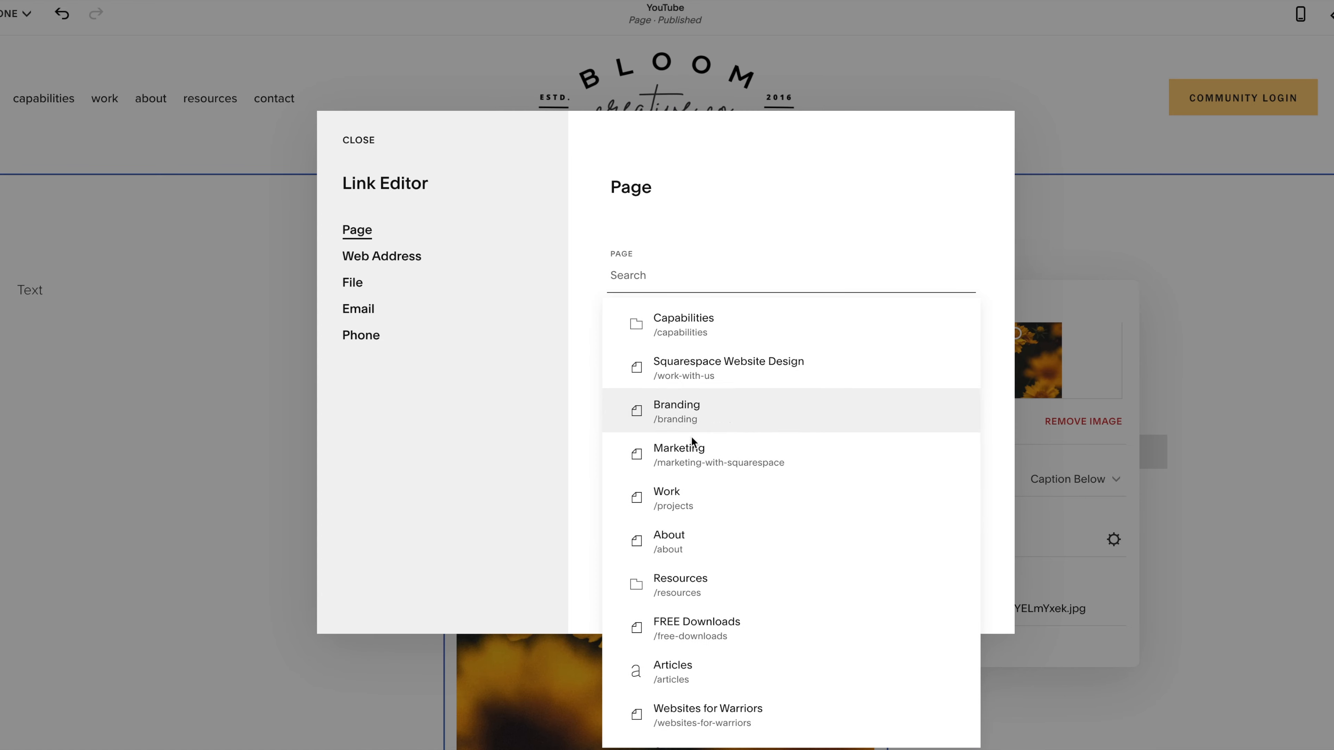
pyautogui.scroll(-5, 683, 463)
pyautogui.scroll(5, 691, 446)
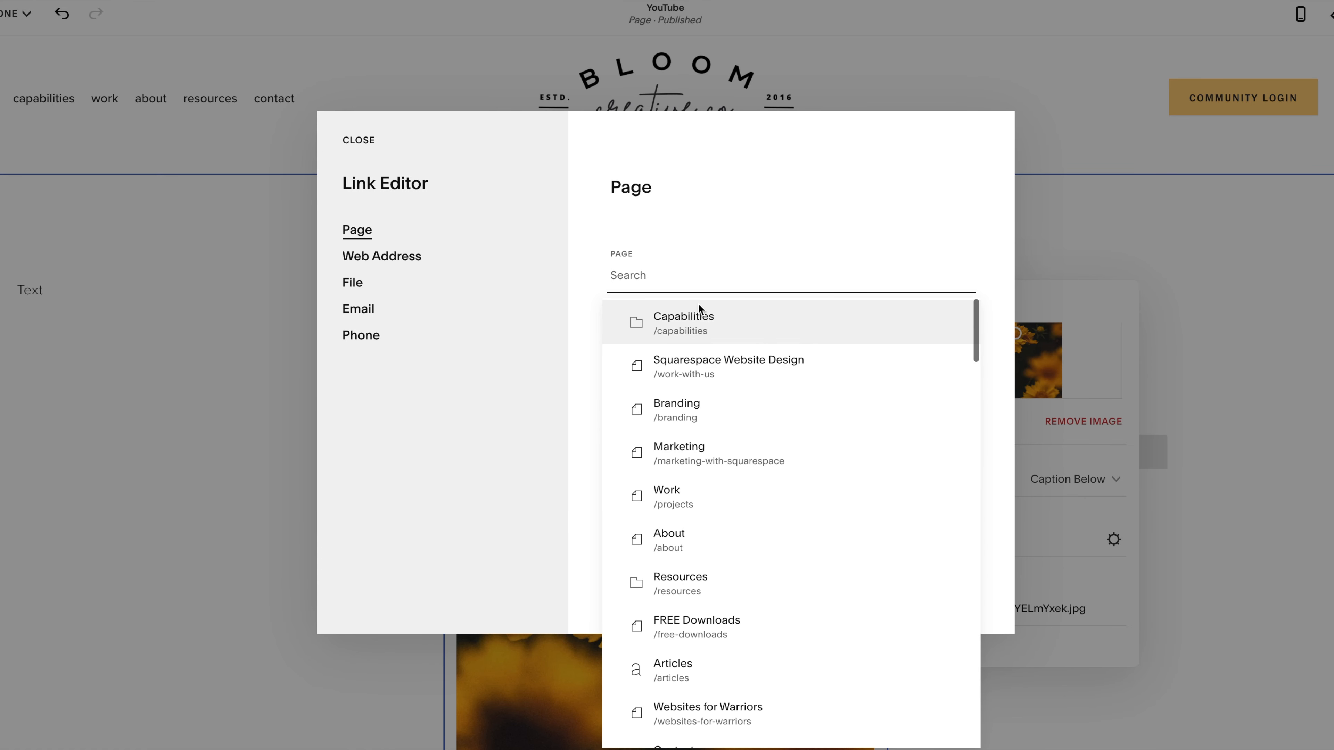
pyautogui.click(661, 232)
pyautogui.click(382, 257)
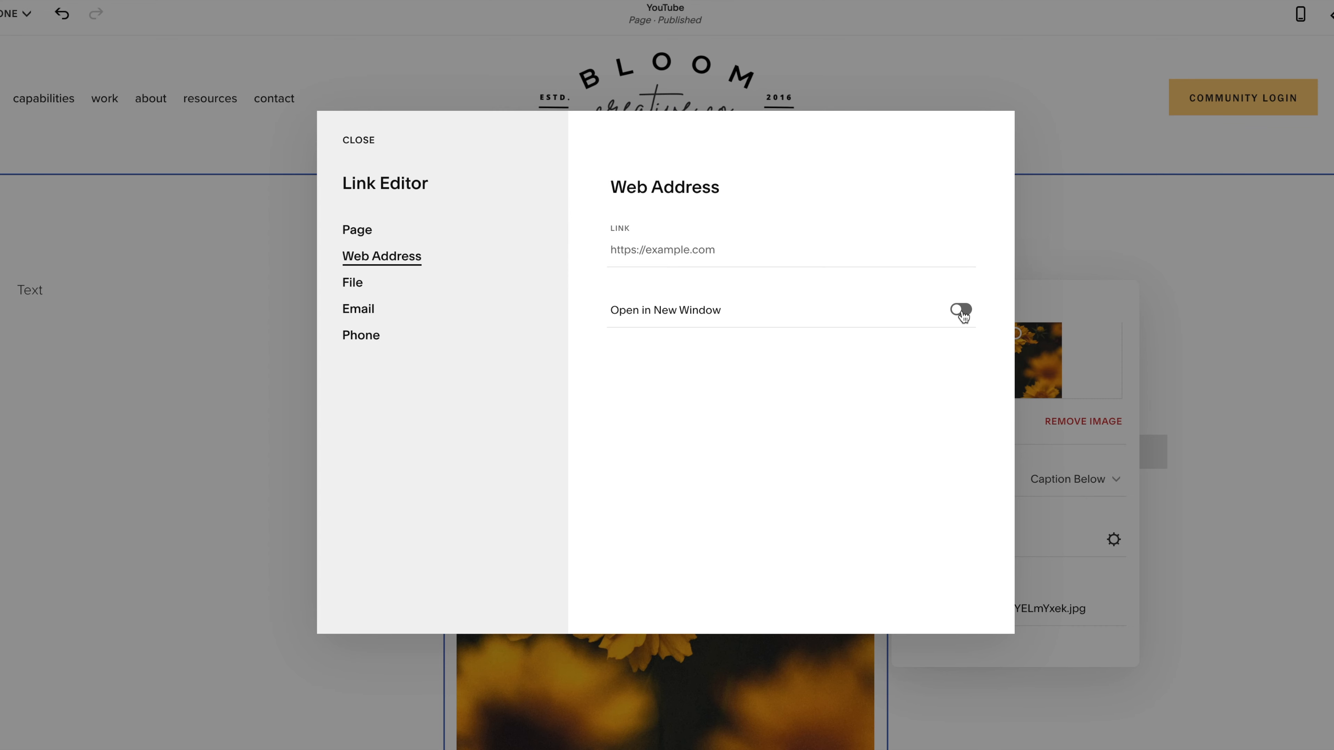
pyautogui.click(355, 286)
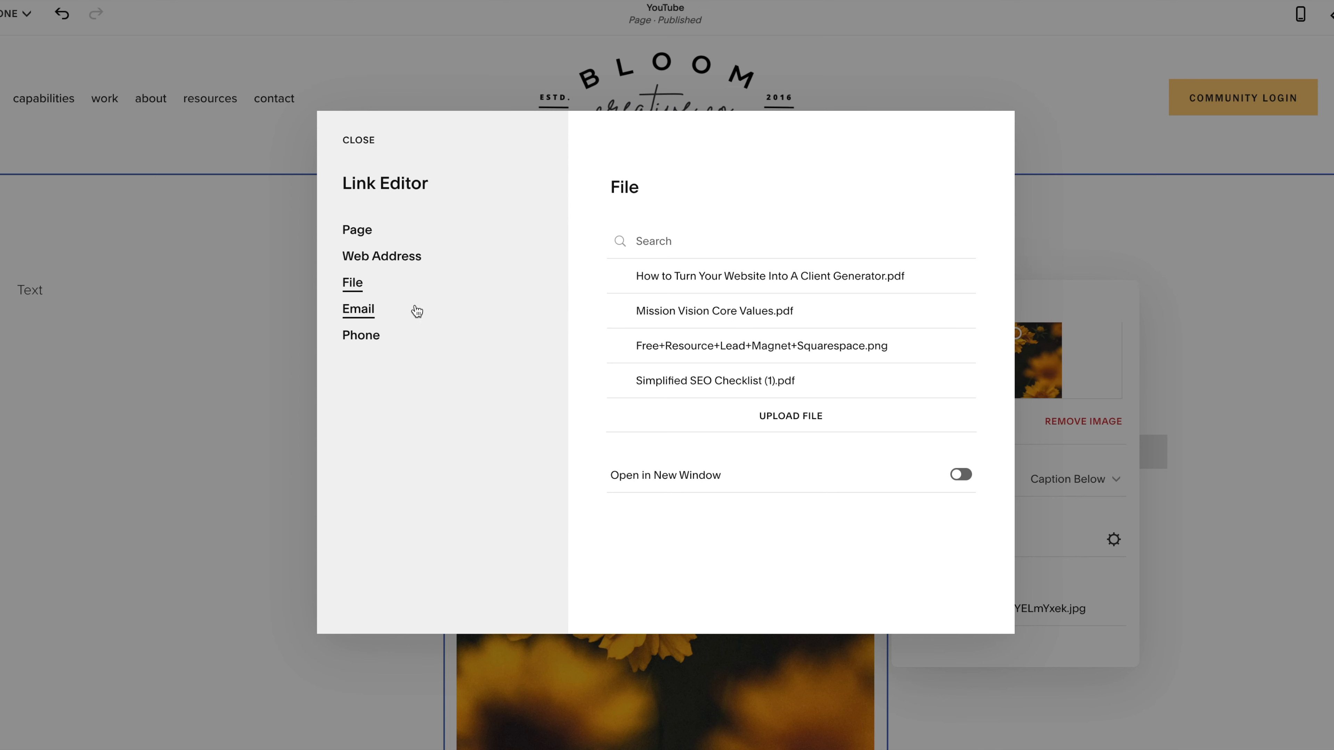
pyautogui.click(381, 309)
pyautogui.click(371, 344)
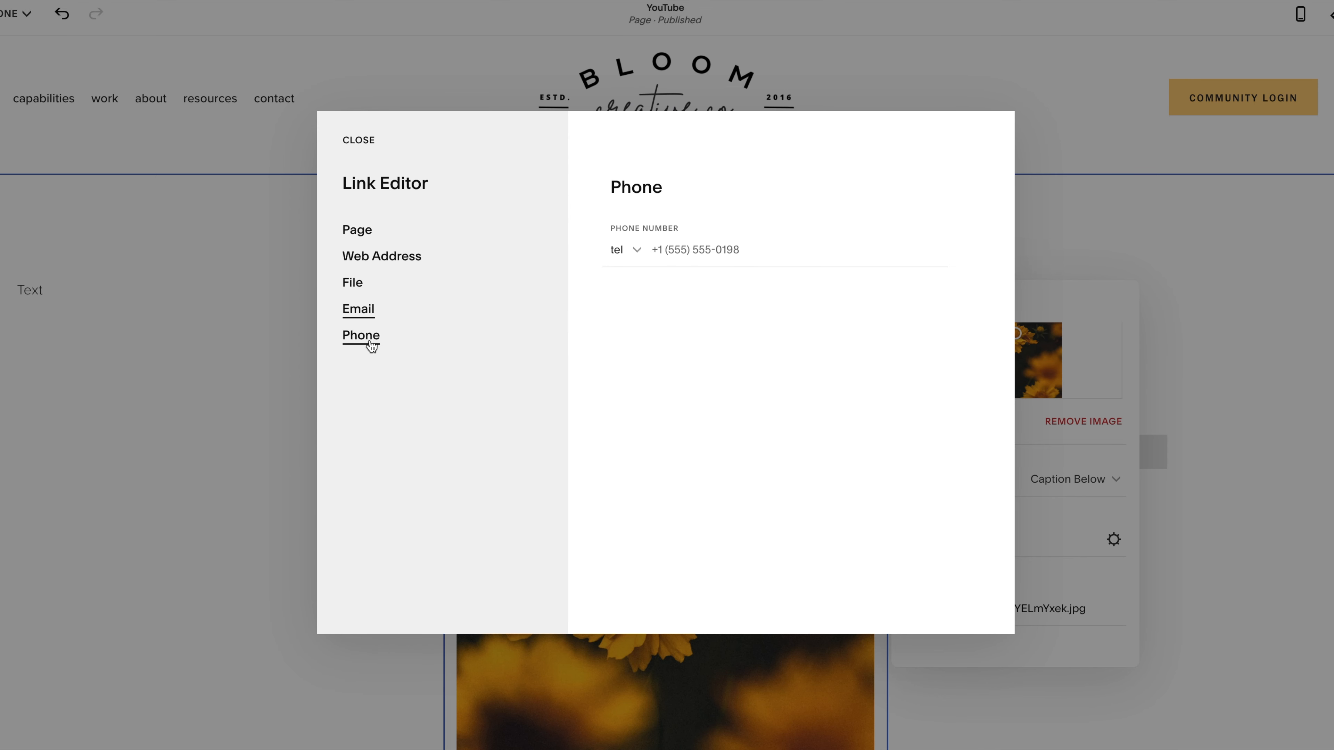
pyautogui.click(375, 151)
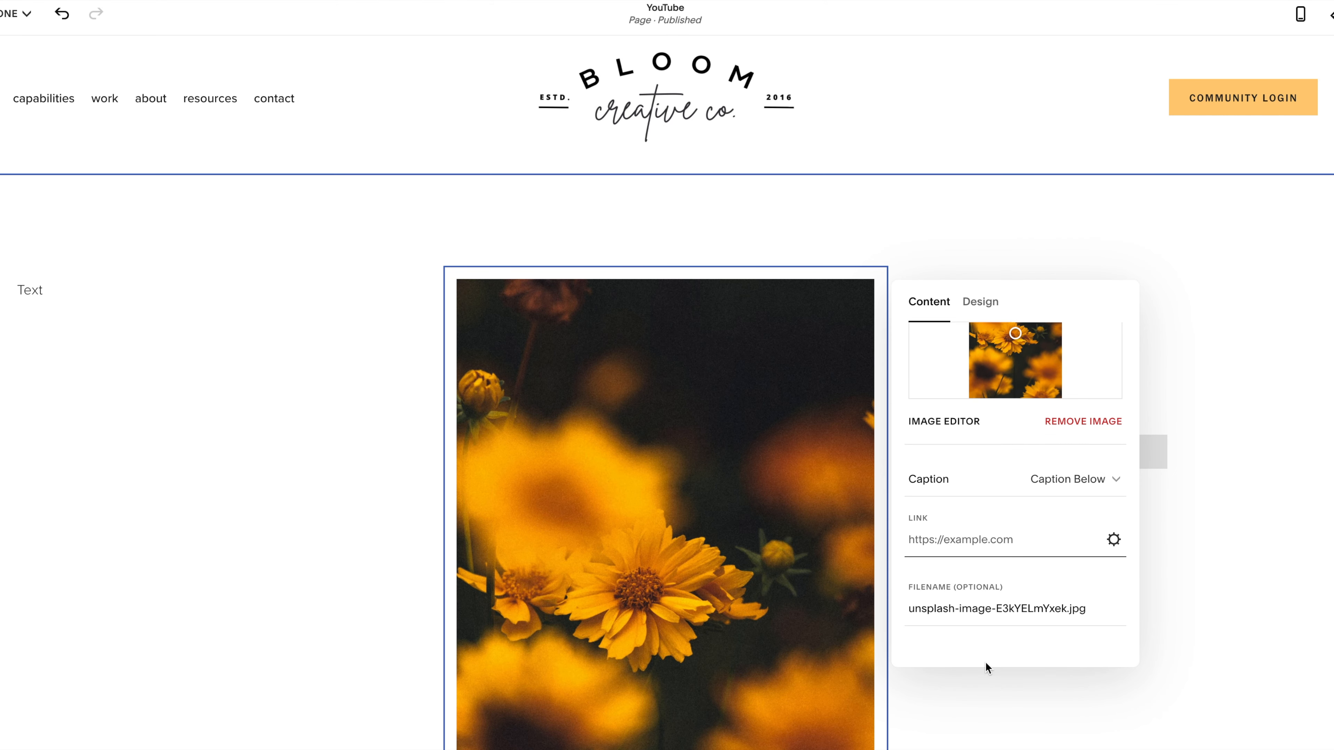
# - Rename the flower image's filename as bloom-squarespace and close the image settings
pyautogui.doubleClick(980, 612)
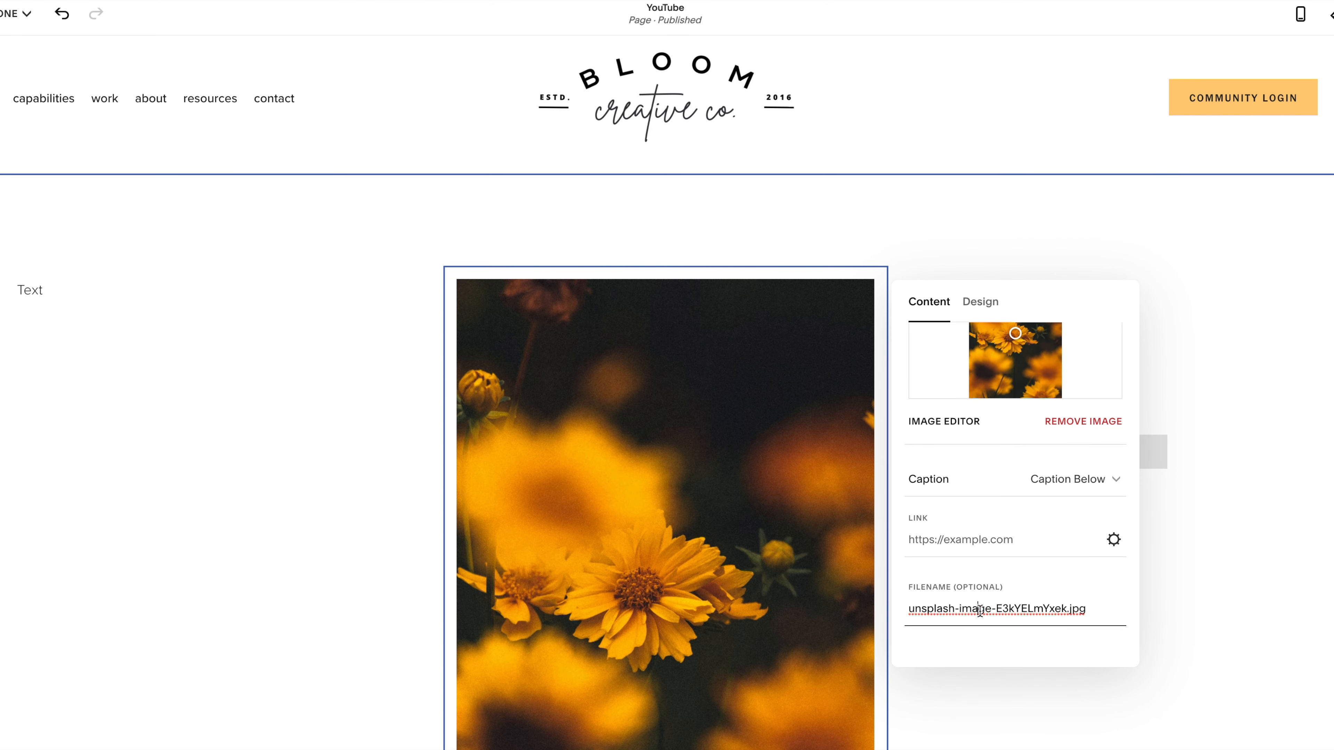
pyautogui.tripleClick(980, 611)
pyautogui.write('bloom-s')
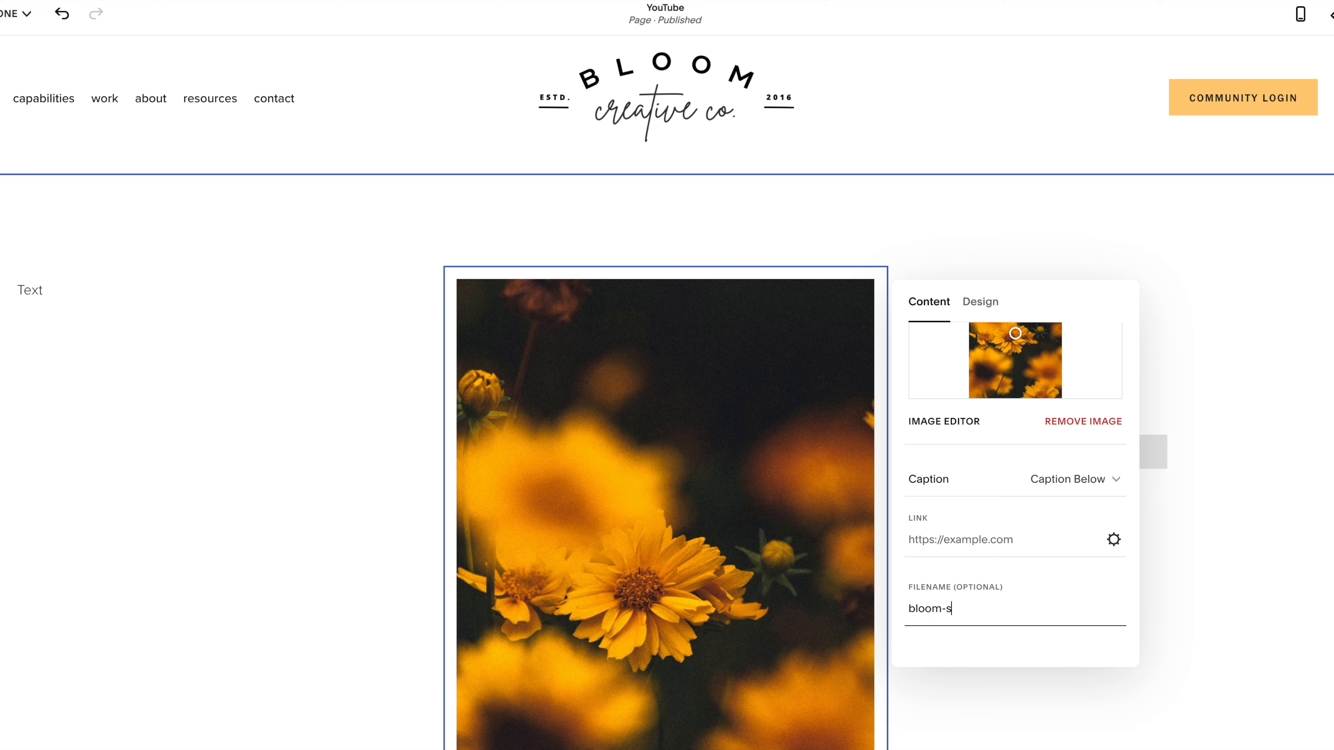
pyautogui.write('quarespace')
pyautogui.click(1223, 368)
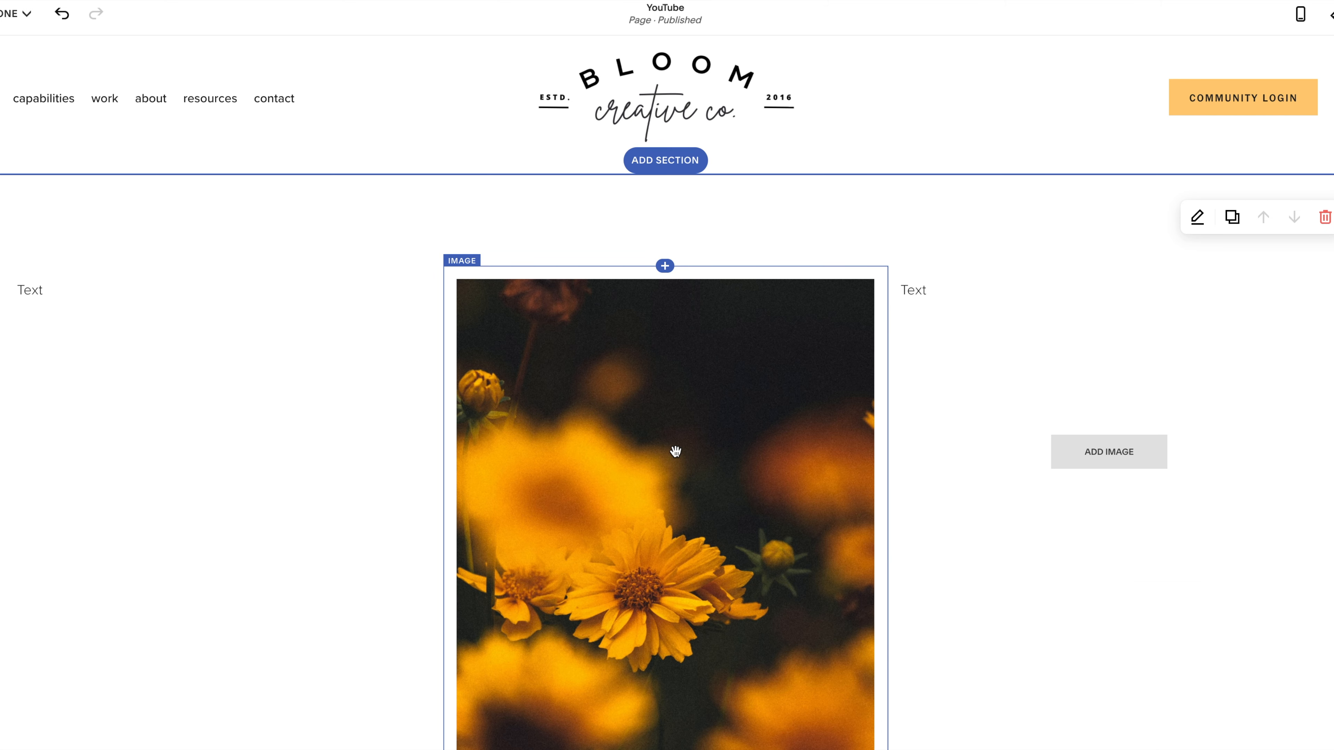
pyautogui.scroll(-4, 676, 453)
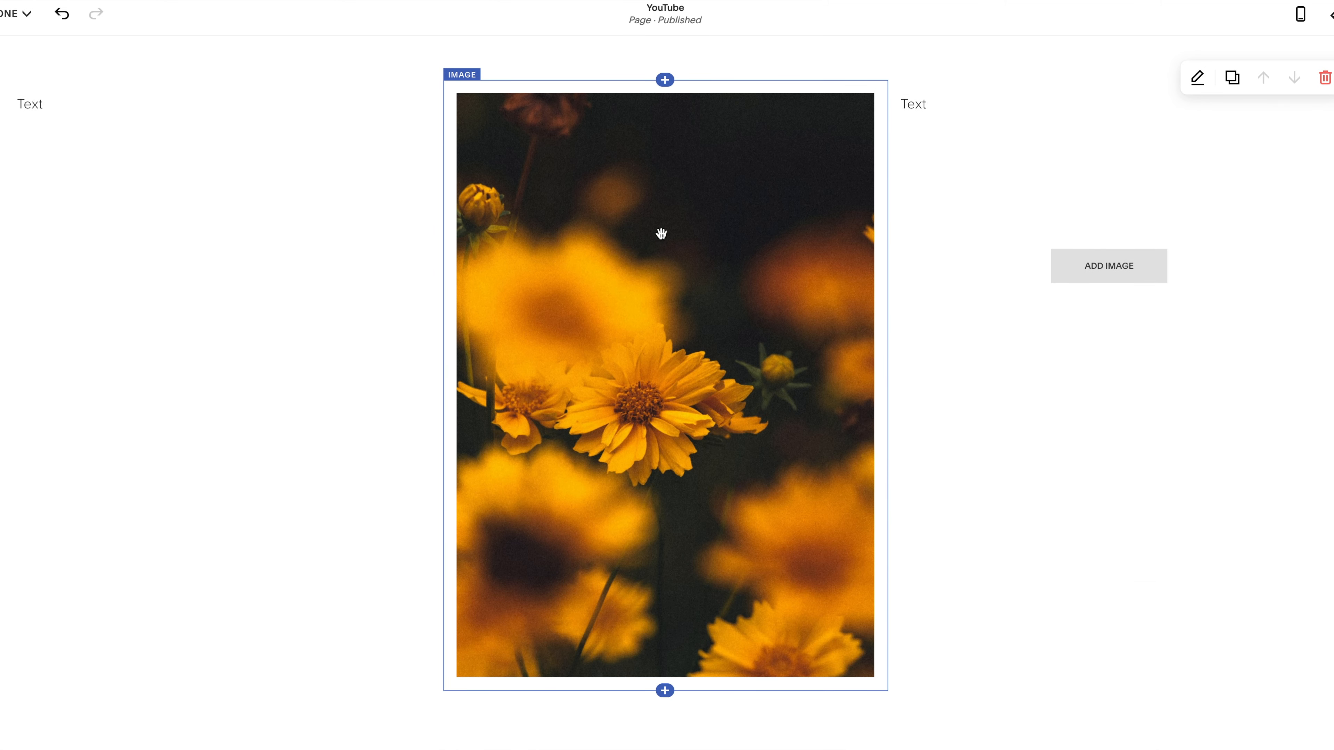
# - Move the flower image out of its middle column and place it under the left text block, leaving a two-column layout
pyautogui.moveTo(659, 175); pyautogui.dragTo(626, 187)
pyautogui.scroll(-15, 581, 499)
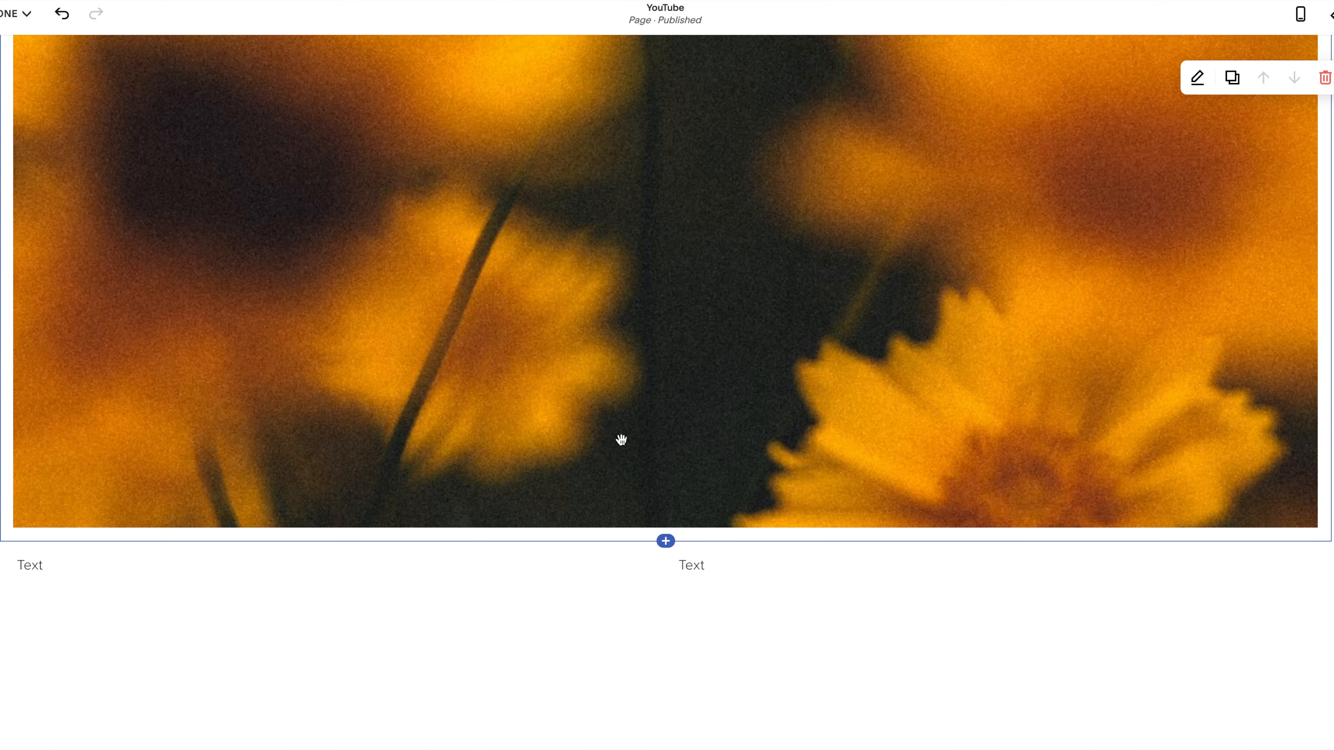
pyautogui.moveTo(732, 453); pyautogui.dragTo(446, 590)
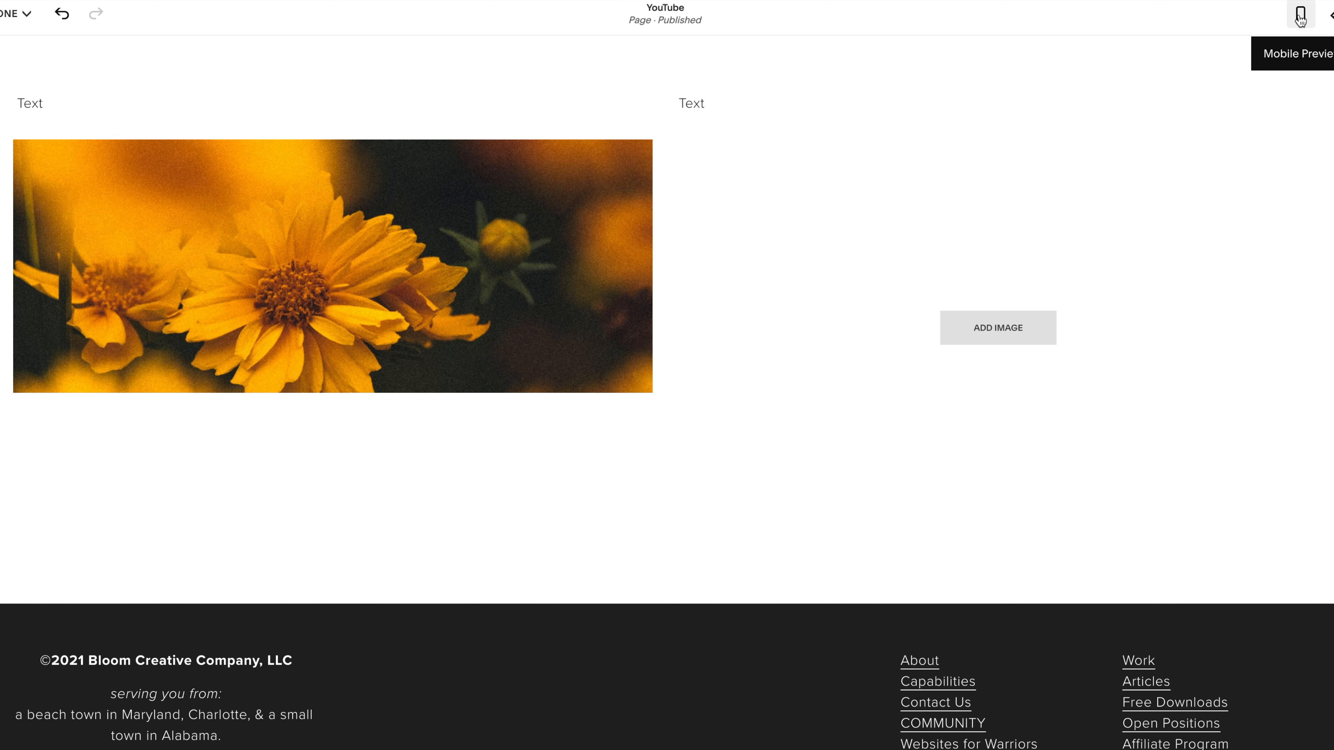
# - Preview the page's mobile layout and return to the desktop view
pyautogui.click(1300, 18)
pyautogui.scroll(4, 695, 369)
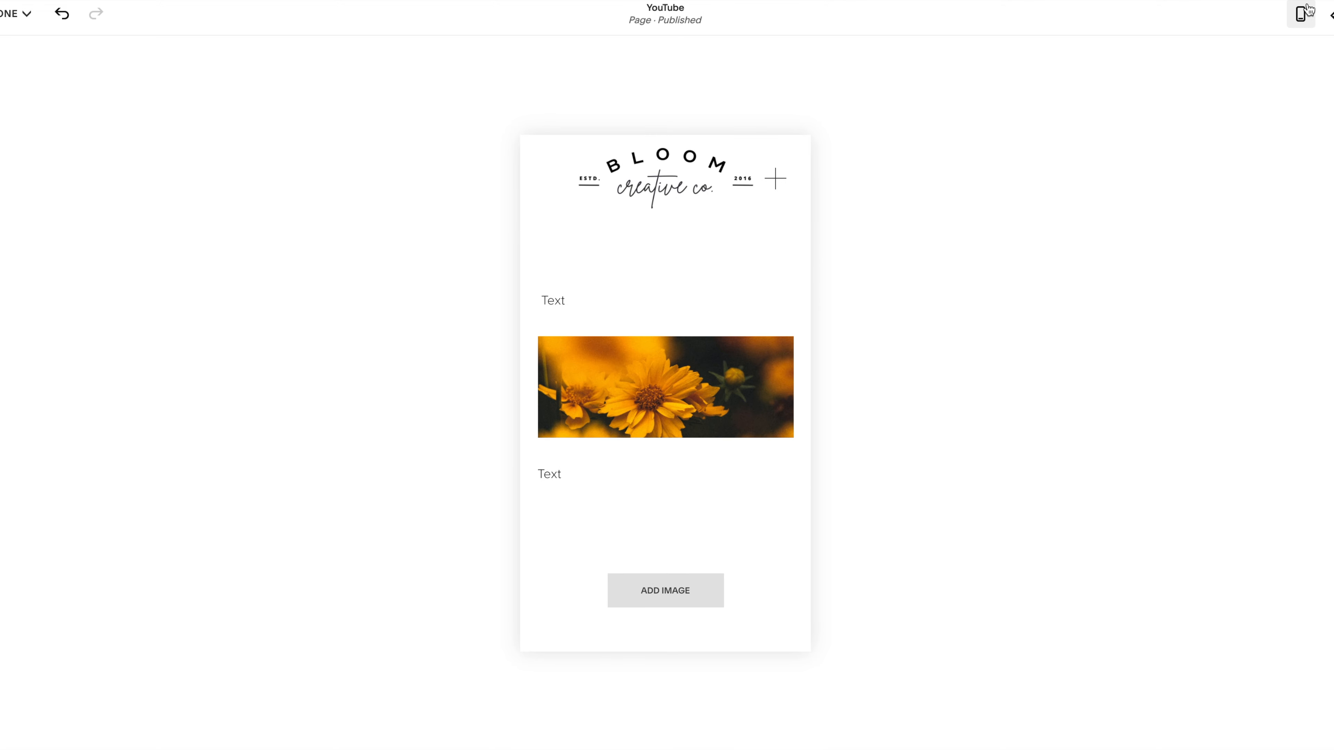
pyautogui.click(1300, 15)
pyautogui.scroll(-4, 666, 279)
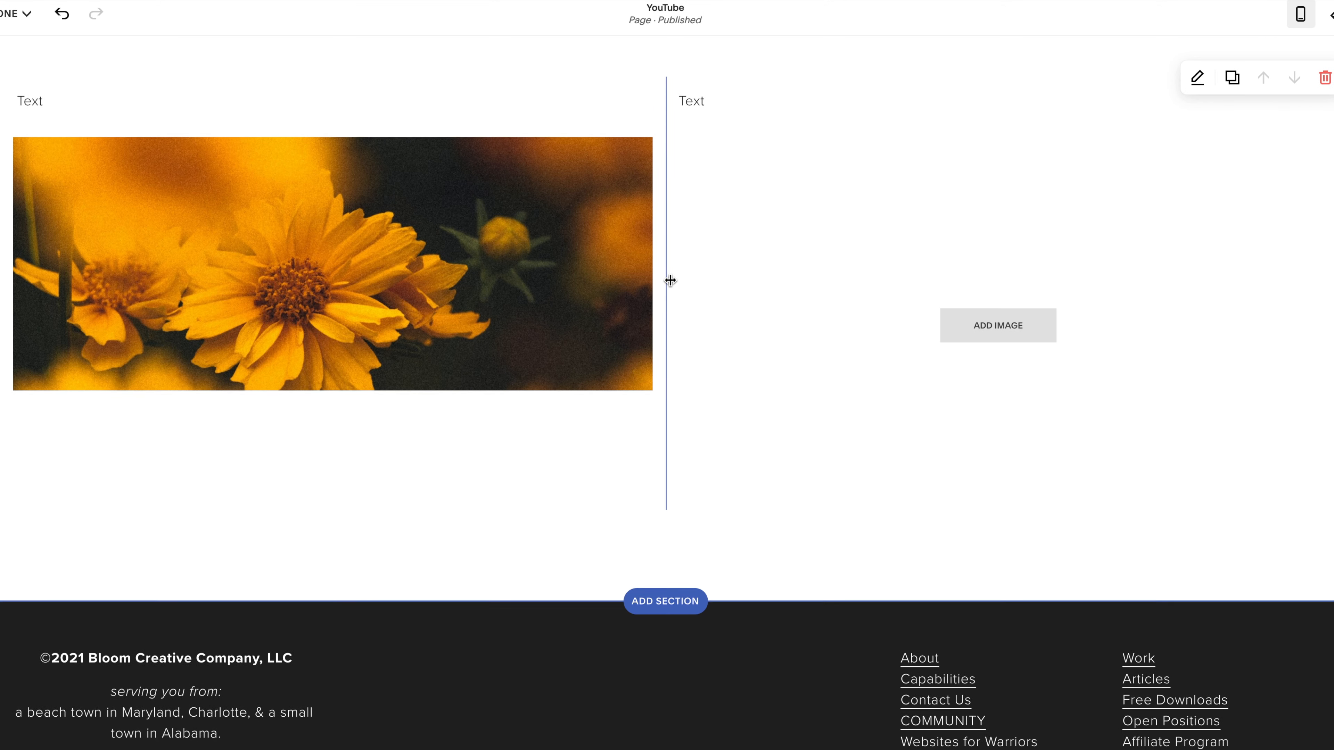
# - Add a full-width button block below the two columns
pyautogui.click(332, 403)
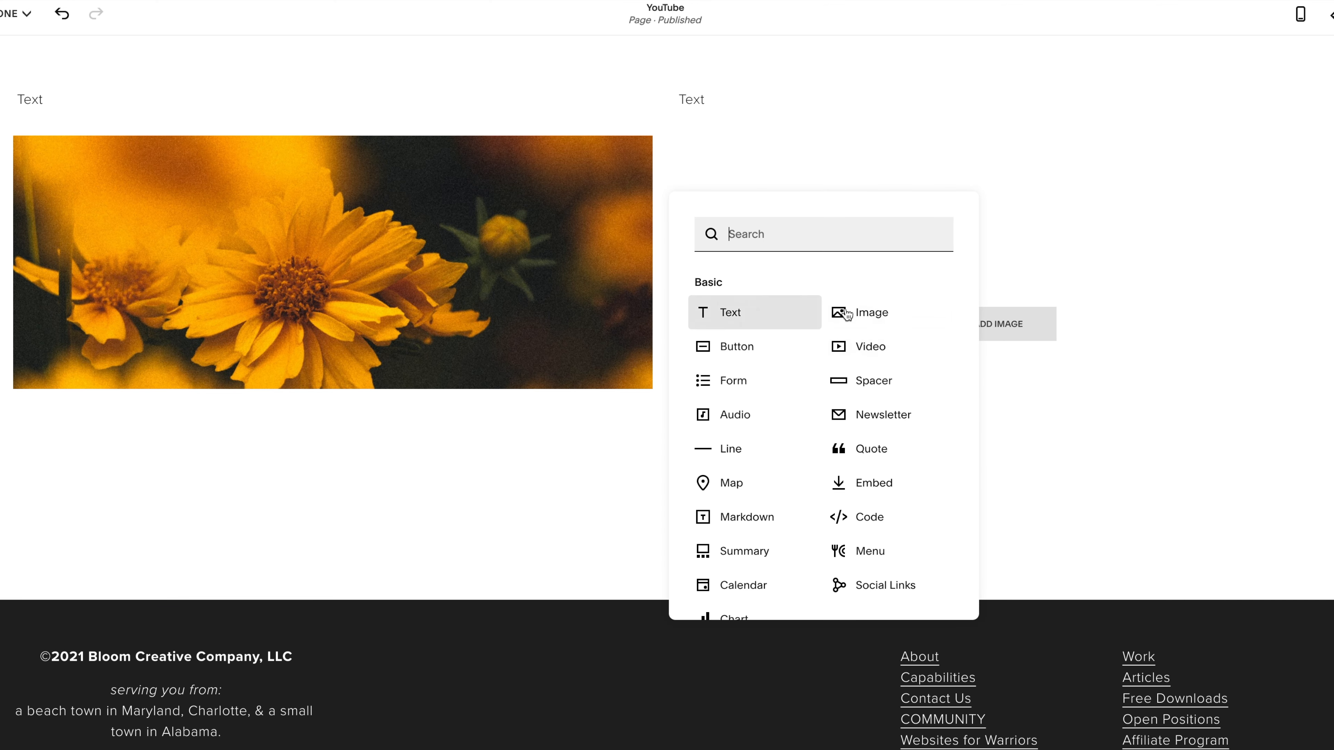
pyautogui.moveTo(732, 353); pyautogui.dragTo(455, 469)
pyautogui.scroll(-2, 691, 545)
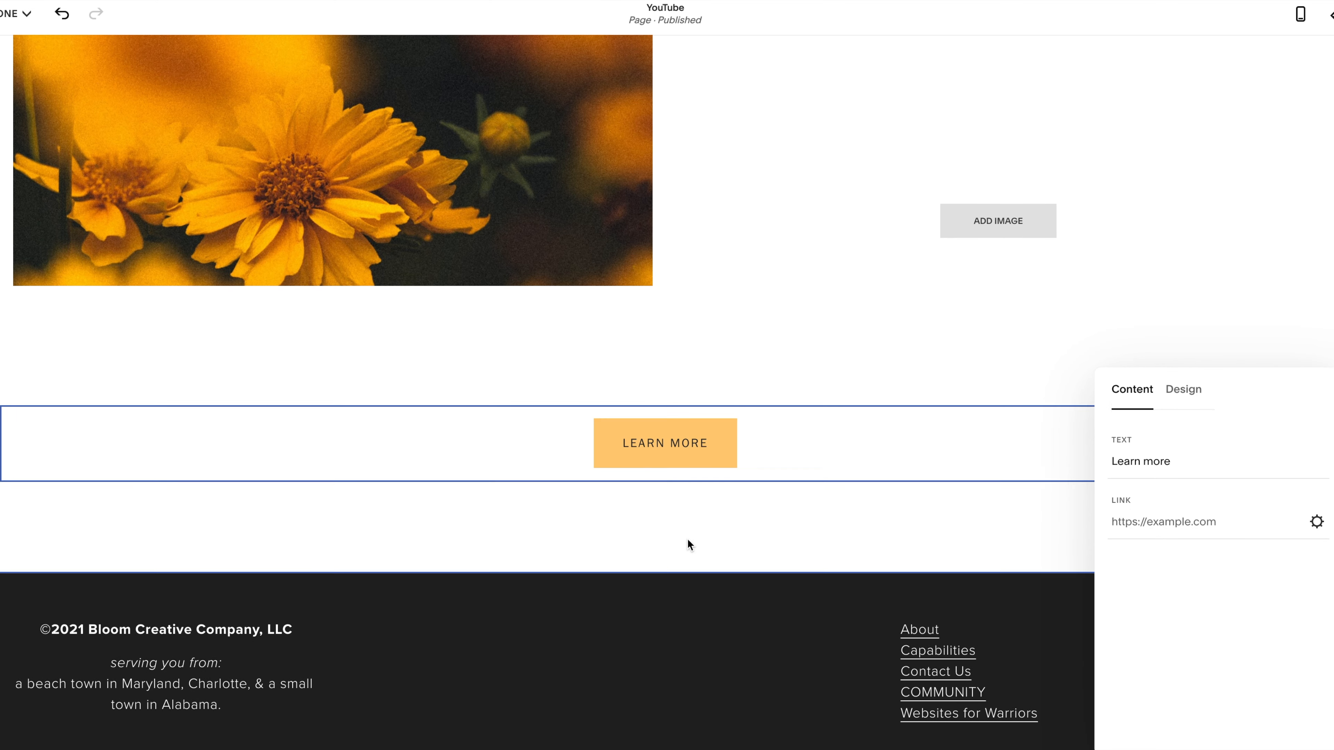
# - Set the button's text to Click and check its link types without assigning a link
pyautogui.doubleClick(1164, 462)
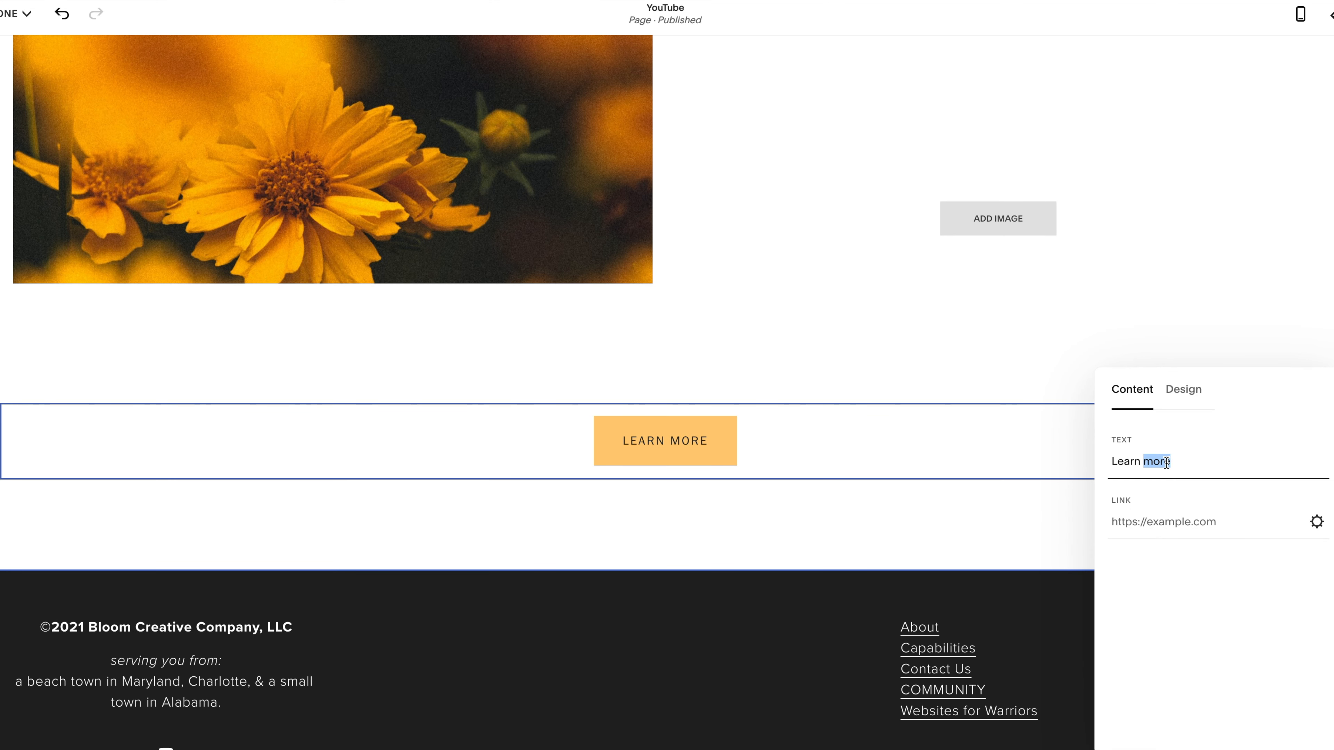
pyautogui.press('BackSpace')
pyautogui.press('BackSpace')
pyautogui.press('BackSpace')
pyautogui.press('BackSpace')
pyautogui.press('BackSpace')
pyautogui.press('BackSpace')
pyautogui.press('BackSpace')
pyautogui.write('Click')
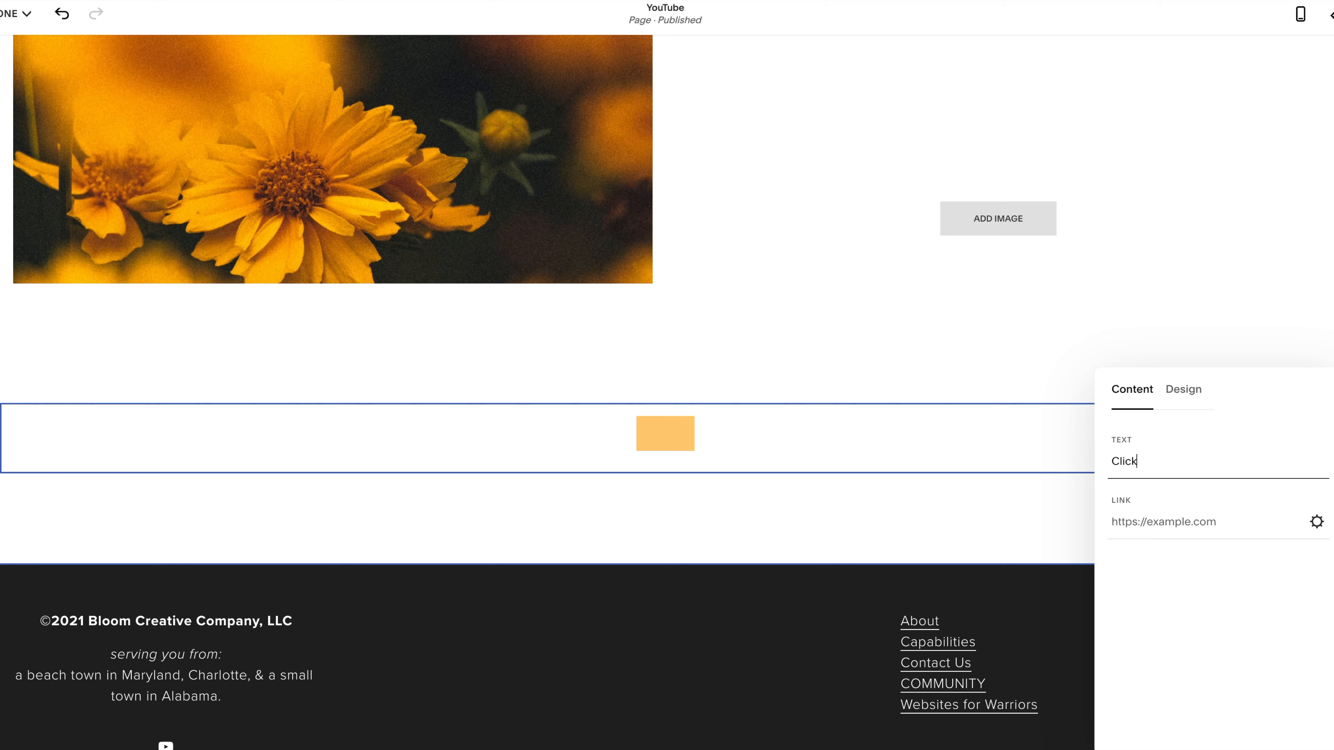
pyautogui.click(1316, 521)
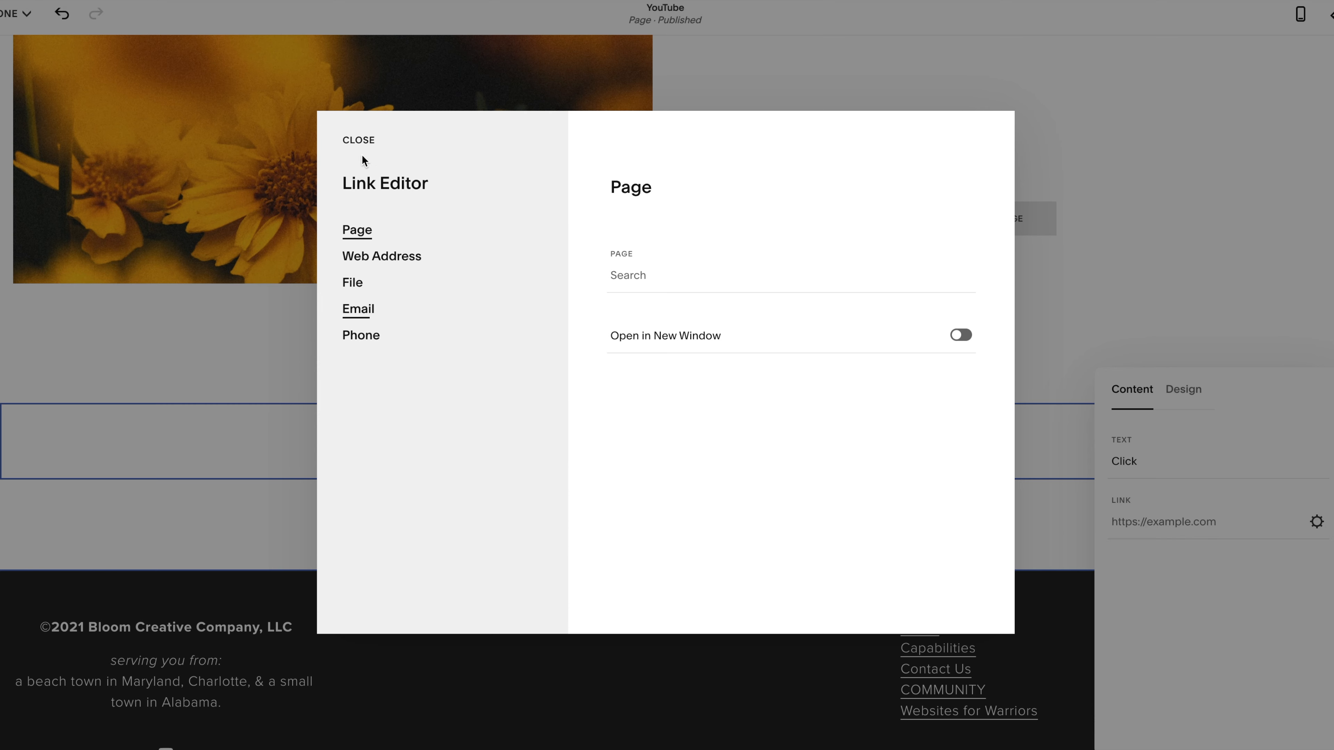
pyautogui.click(361, 143)
# - Try the button's size and alignment options, settle on size L with centered alignment, and close its settings
pyautogui.click(1185, 392)
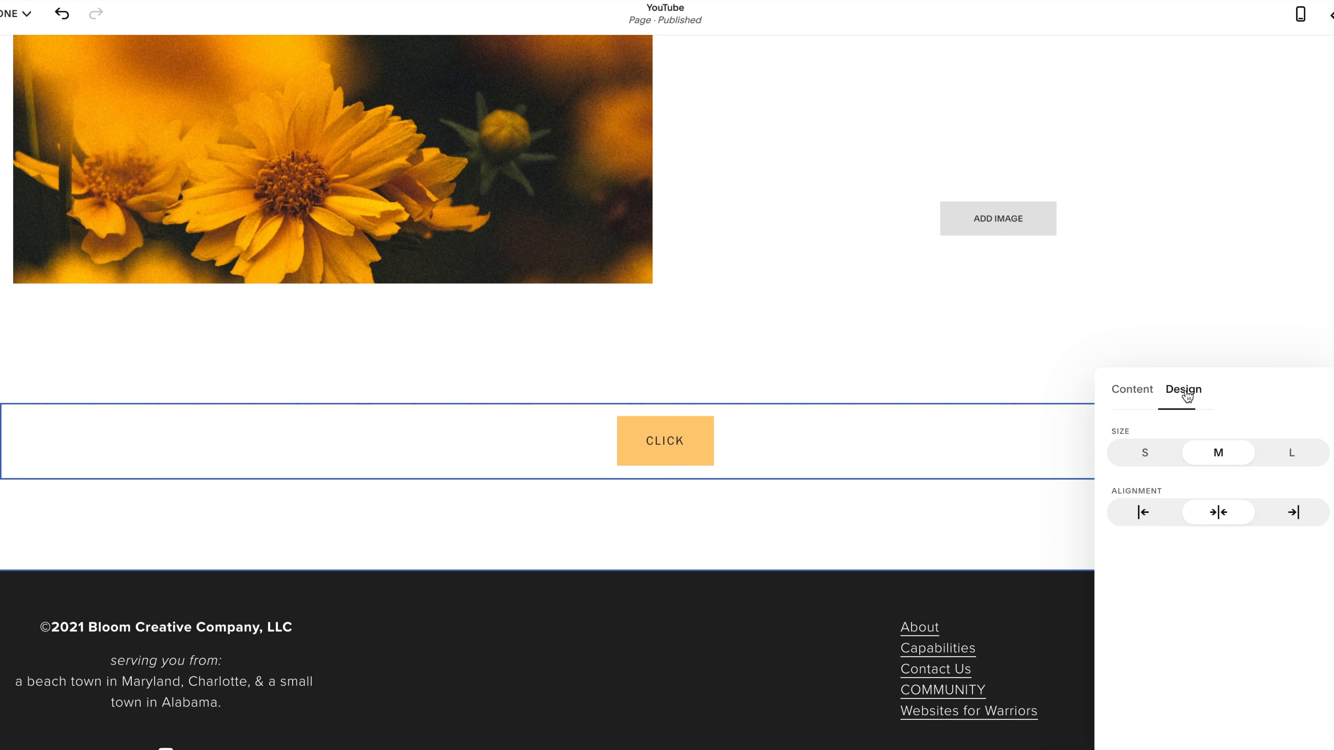
pyautogui.click(1150, 453)
pyautogui.click(1206, 459)
pyautogui.click(1290, 452)
pyautogui.click(1143, 512)
pyautogui.click(1219, 514)
pyautogui.click(1292, 513)
pyautogui.click(1218, 514)
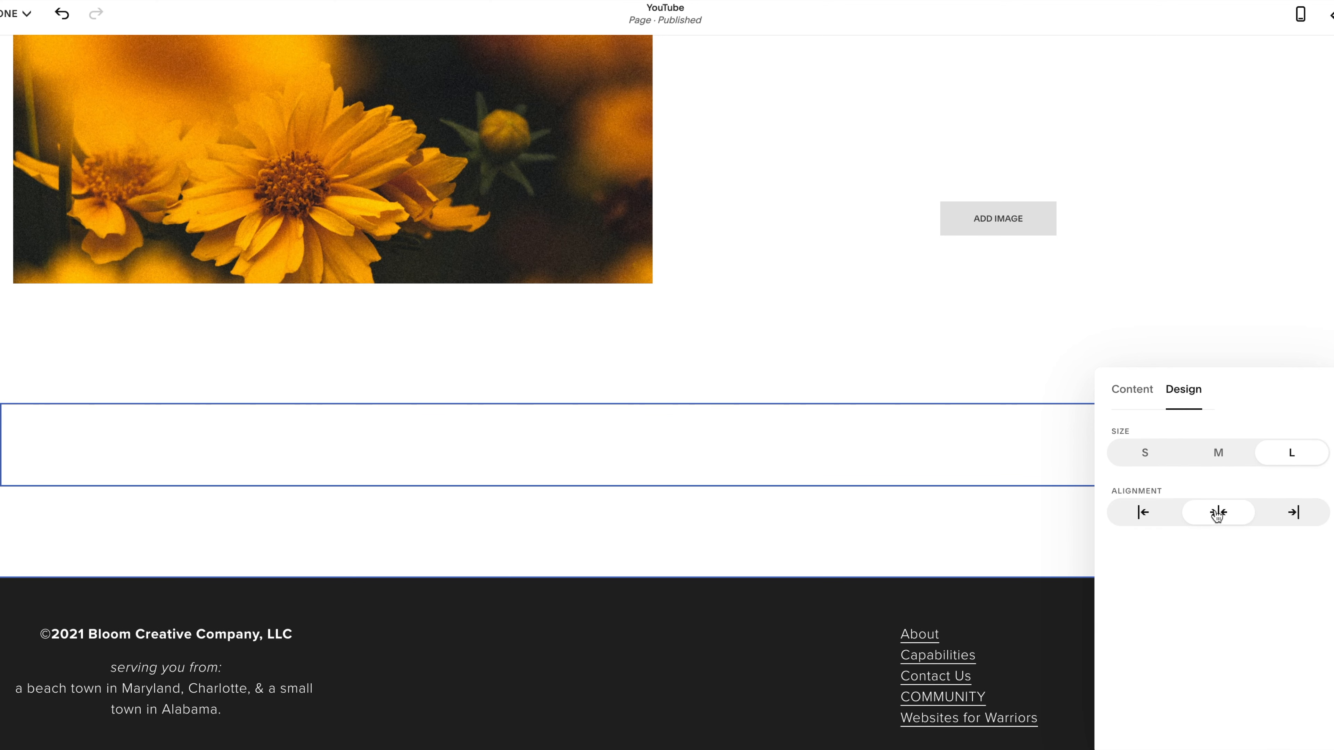
pyautogui.click(949, 334)
# - Add a video block below the Click button
pyautogui.scroll(-1, 756, 463)
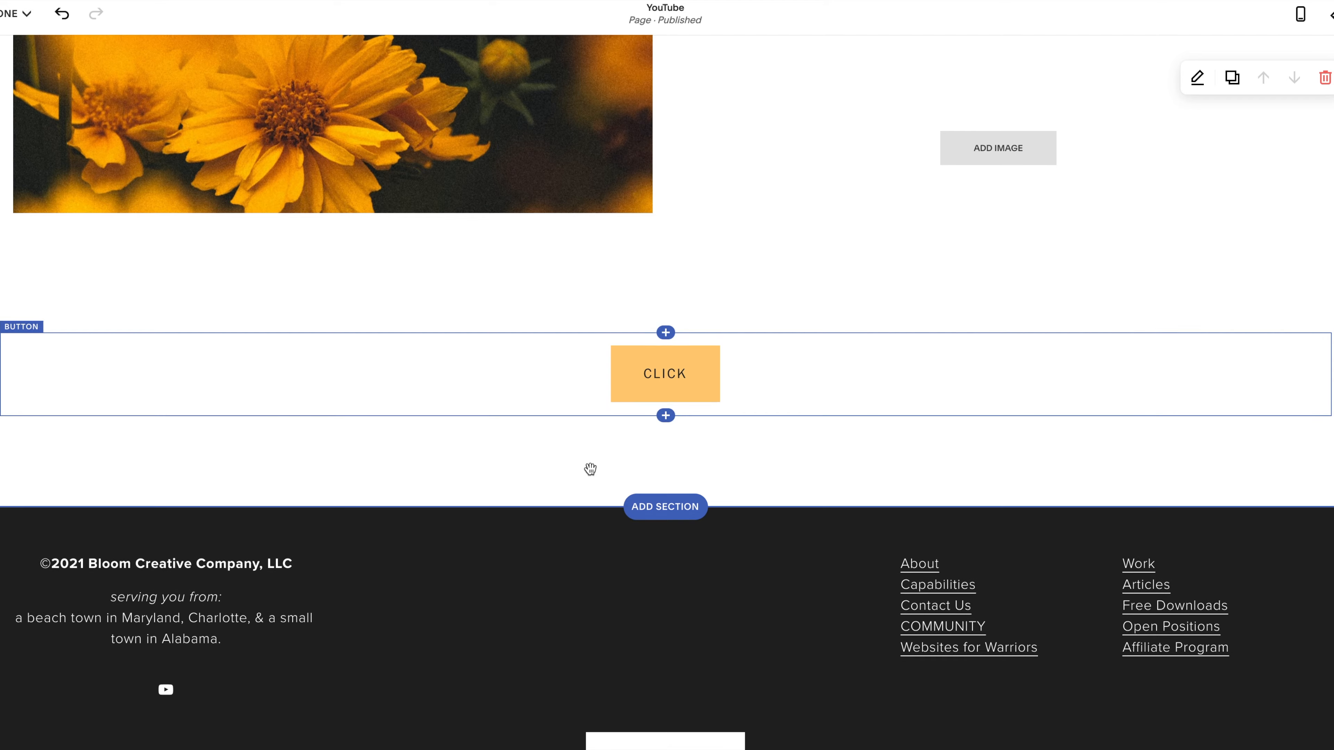
pyautogui.click(666, 416)
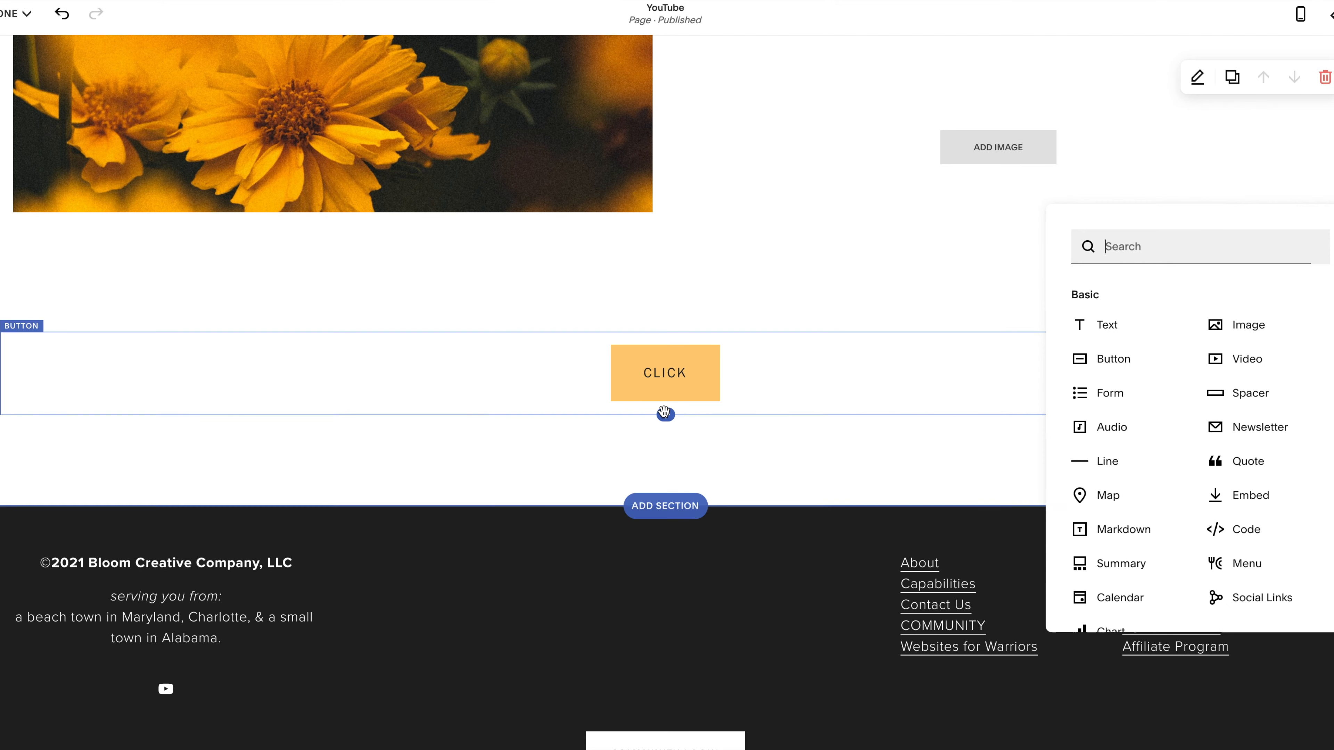
pyautogui.click(1234, 360)
pyautogui.scroll(-4, 676, 446)
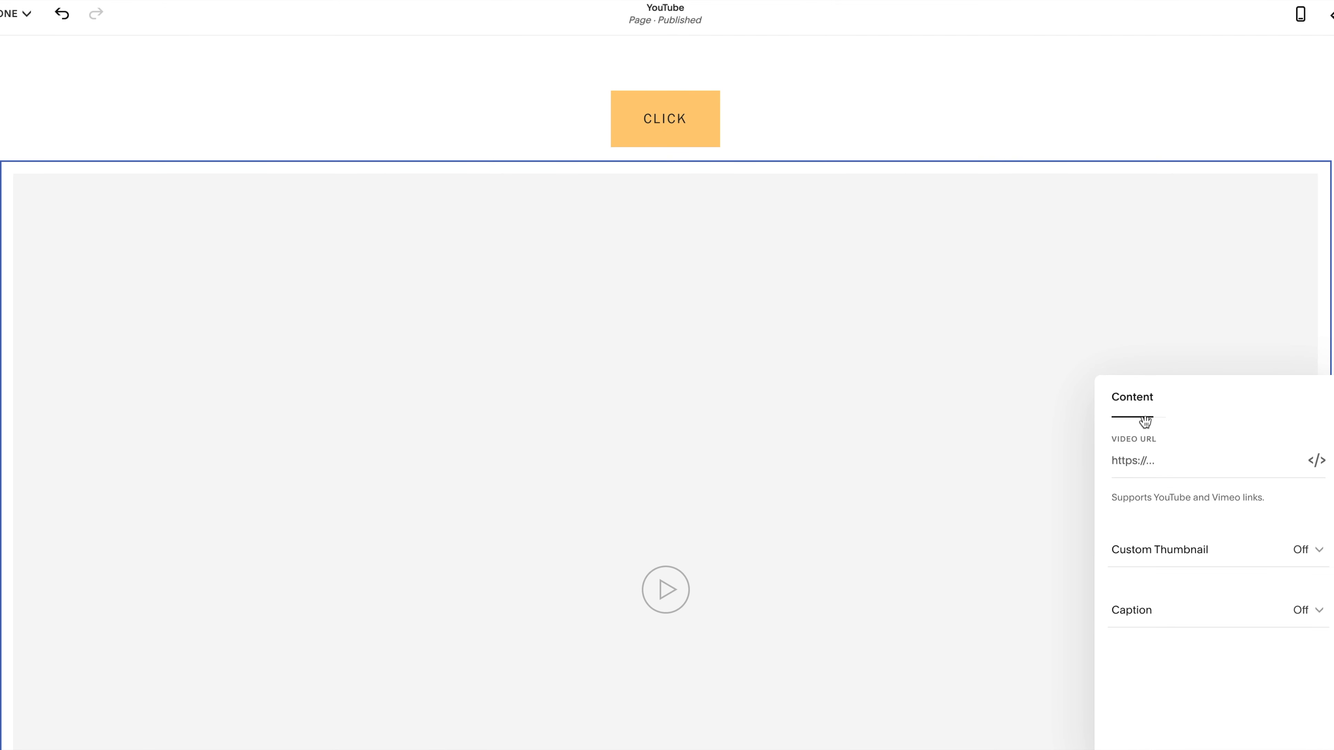
# - Examine the video block's Video URL, Custom Thumbnail and Caption settings and close them
pyautogui.click(1157, 464)
pyautogui.click(1180, 617)
pyautogui.click(1164, 692)
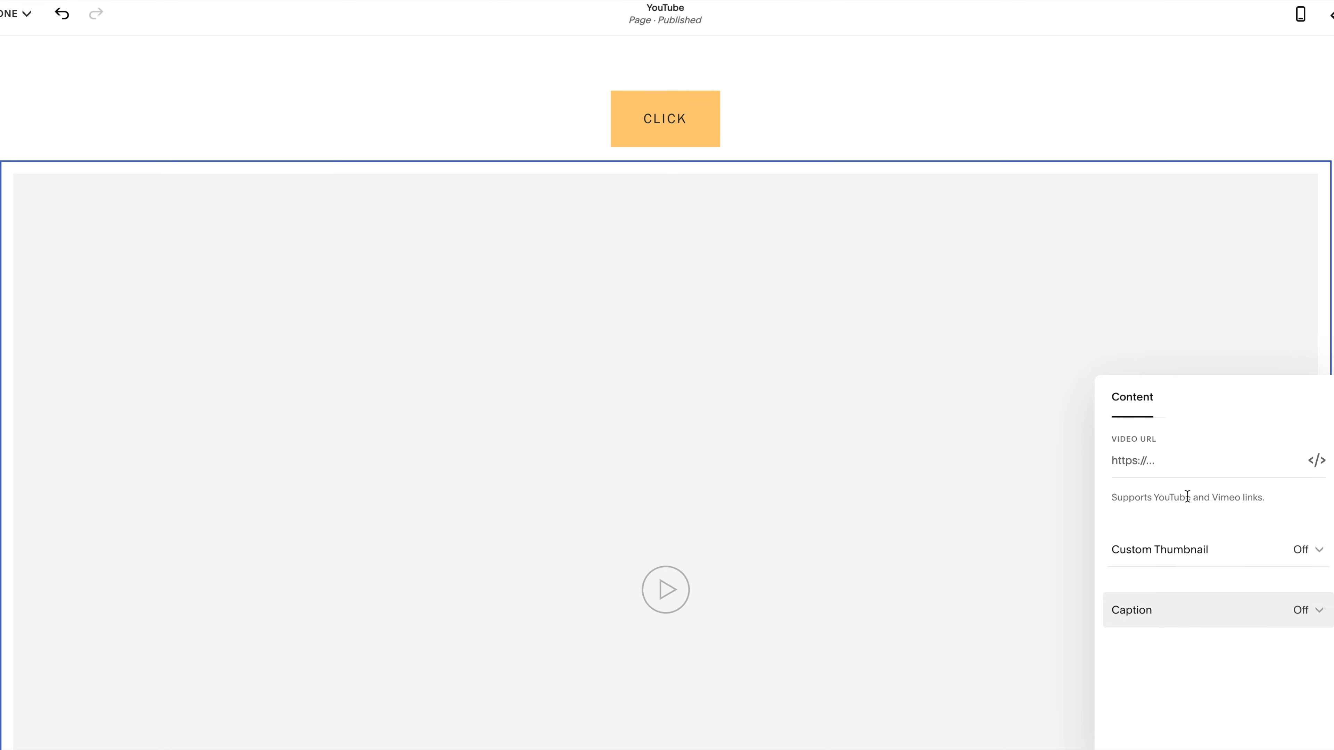
pyautogui.click(868, 318)
pyautogui.click(960, 146)
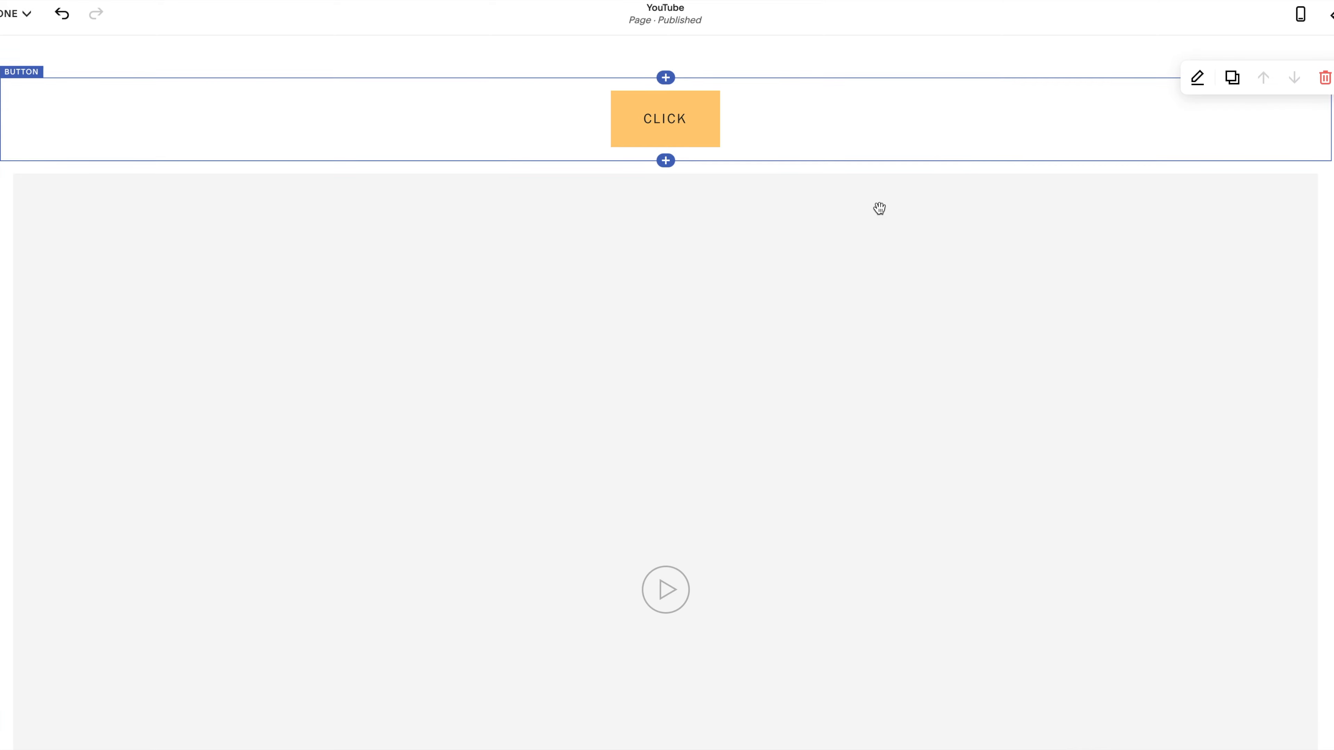
# - Remove the empty video block below the Click button
pyautogui.click(512, 391)
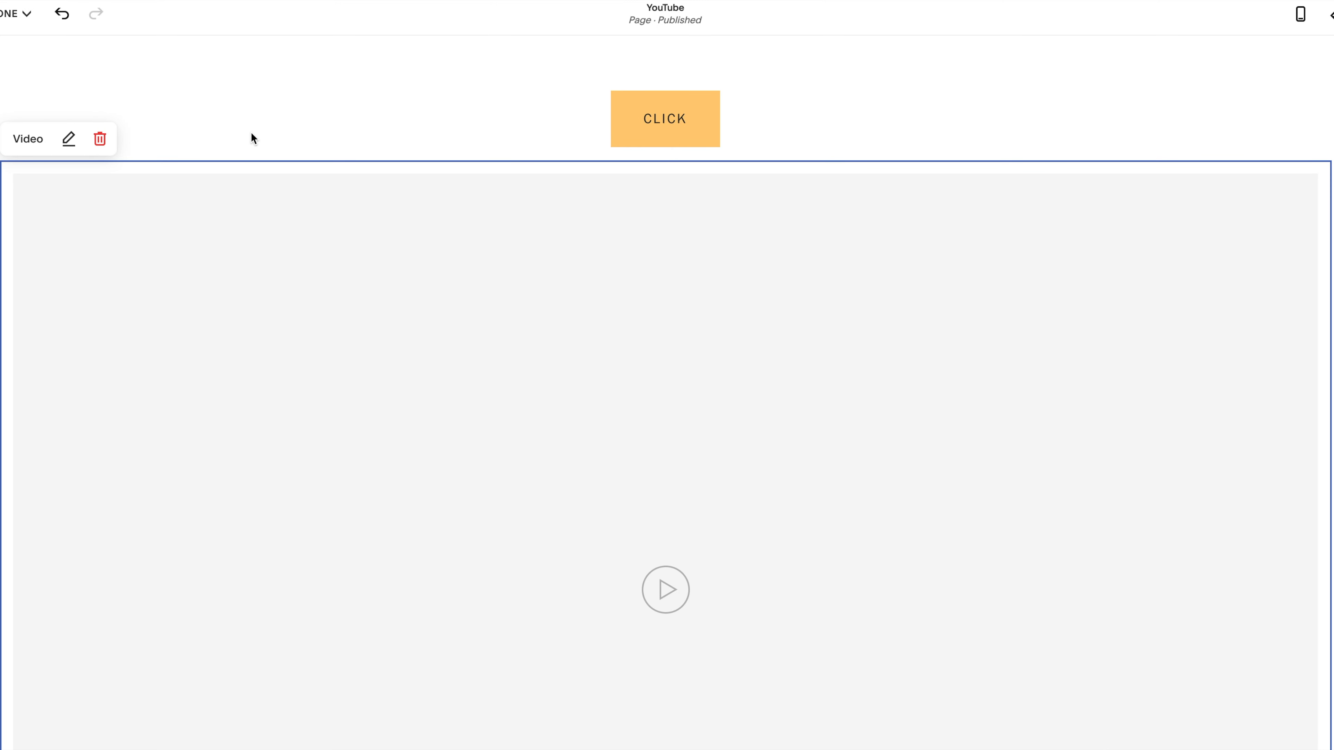
pyautogui.click(99, 139)
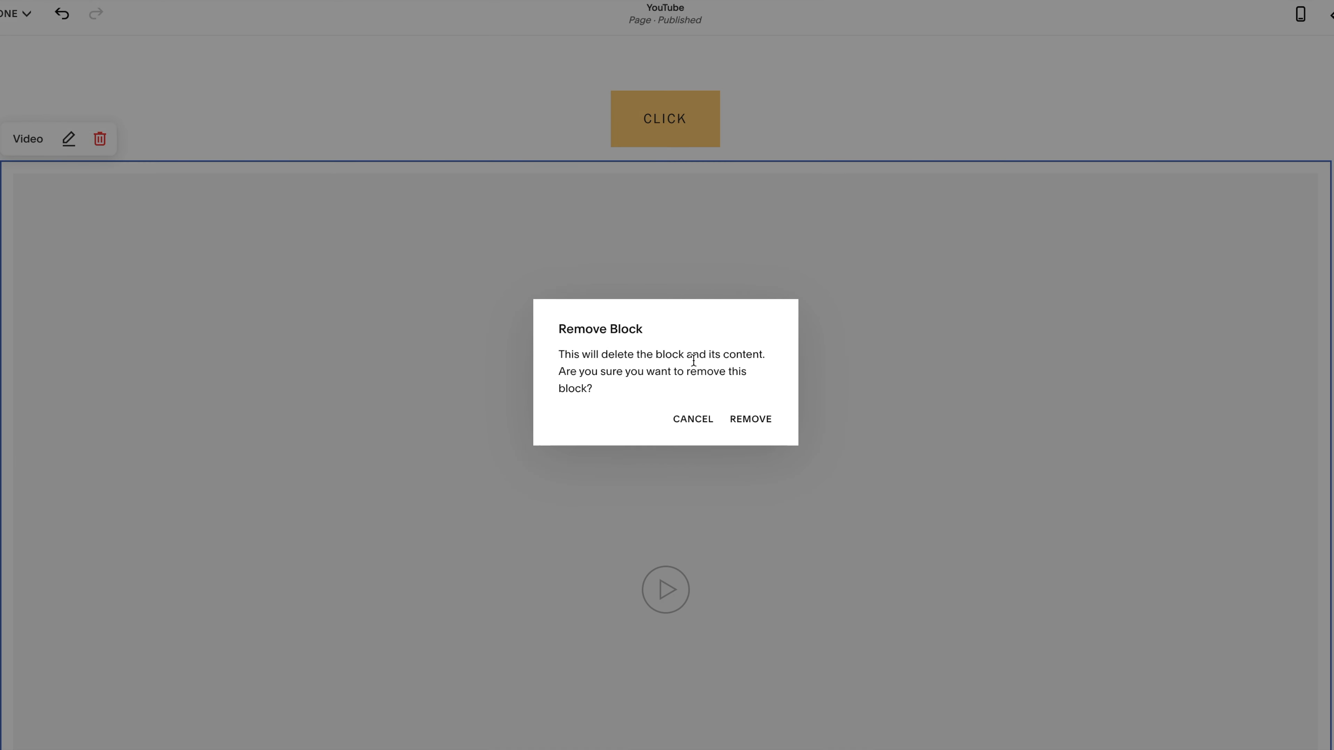
pyautogui.click(751, 417)
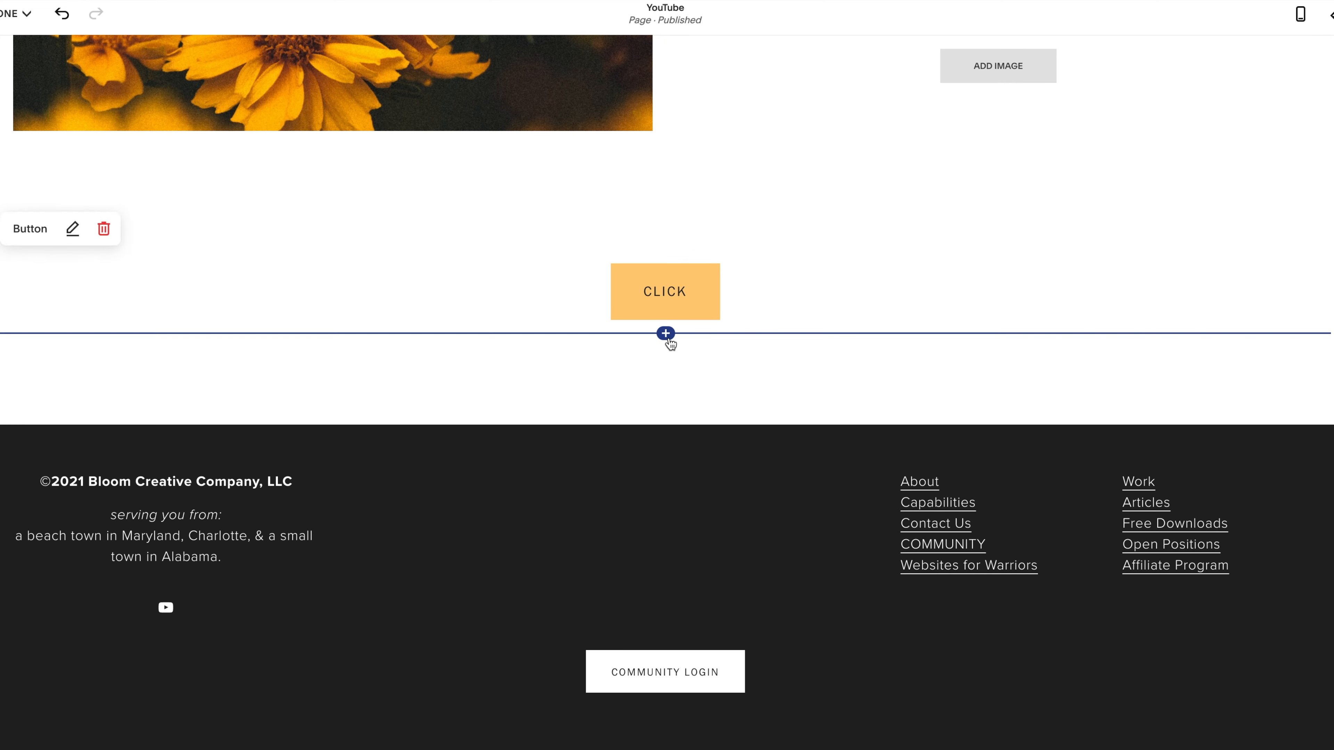
# - Add a form block below the Click button and name the form Contact
pyautogui.click(666, 333)
pyautogui.click(1089, 311)
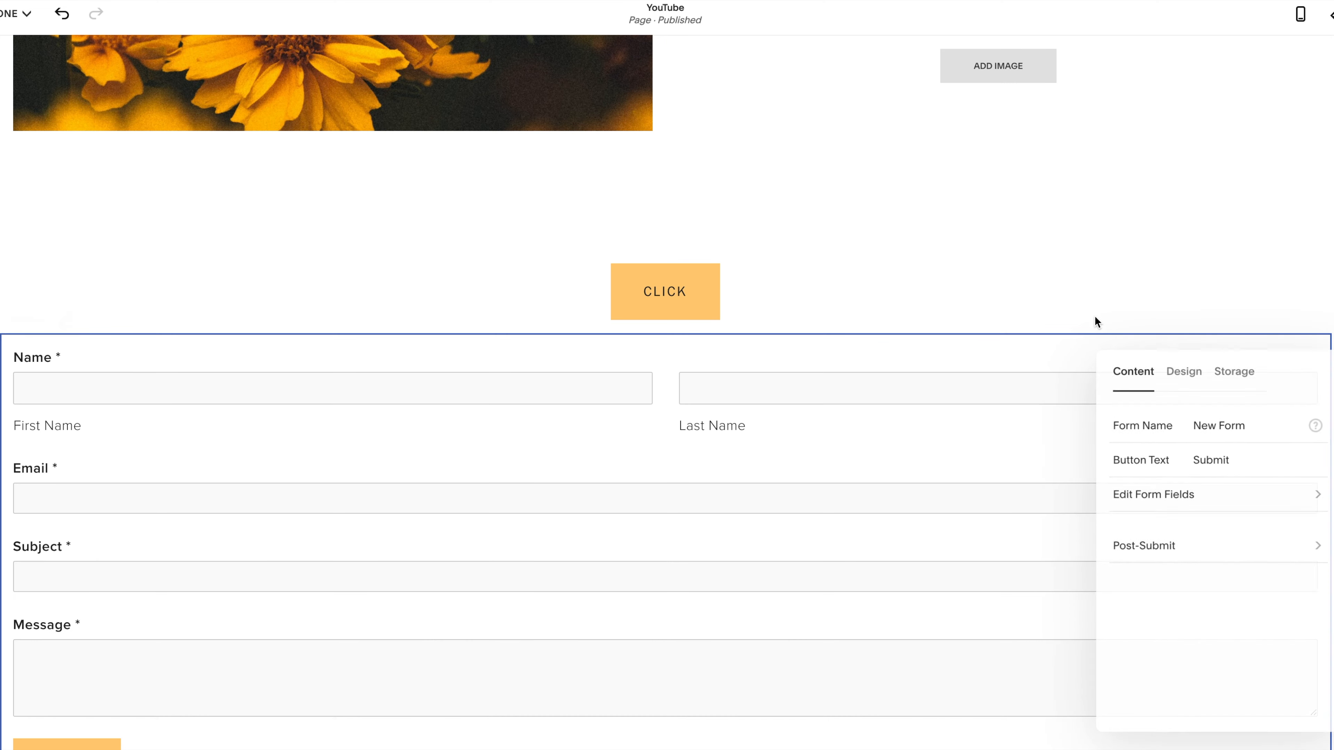
pyautogui.scroll(-2, 856, 436)
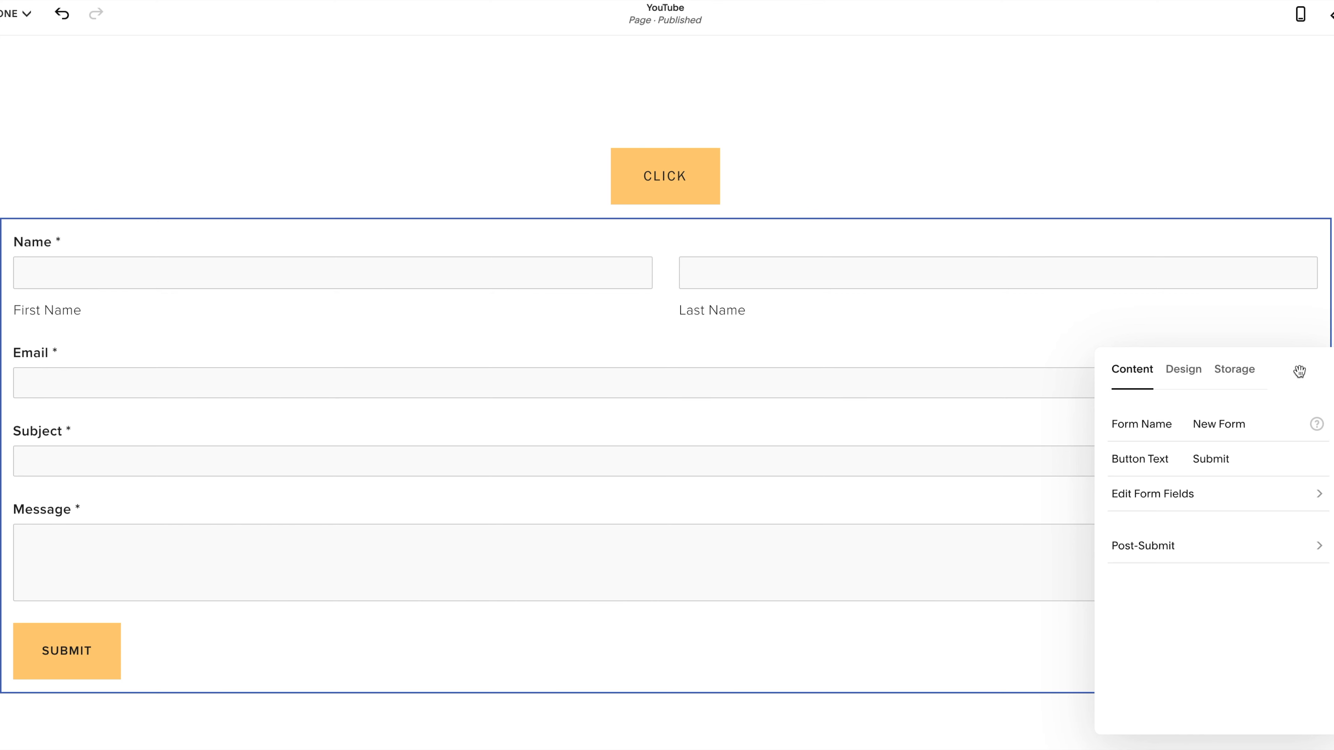
pyautogui.tripleClick(1221, 424)
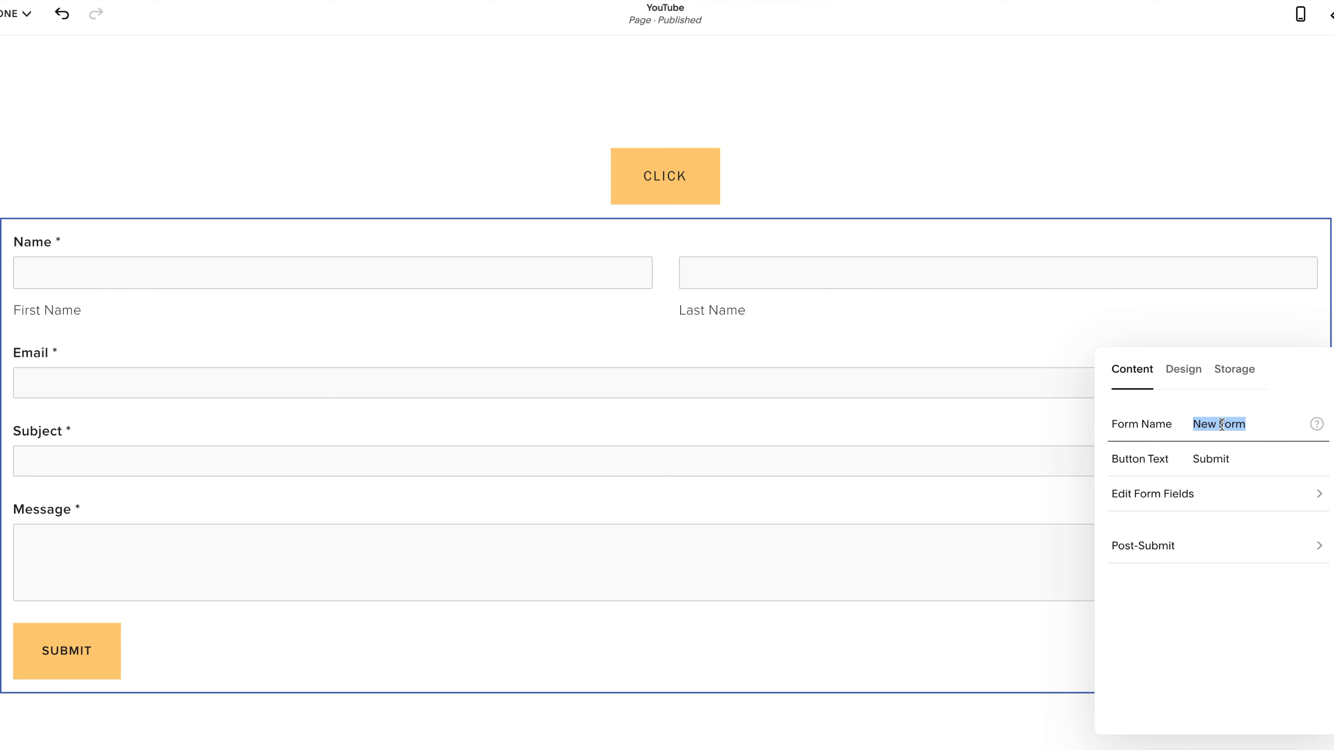
pyautogui.write('Contact')
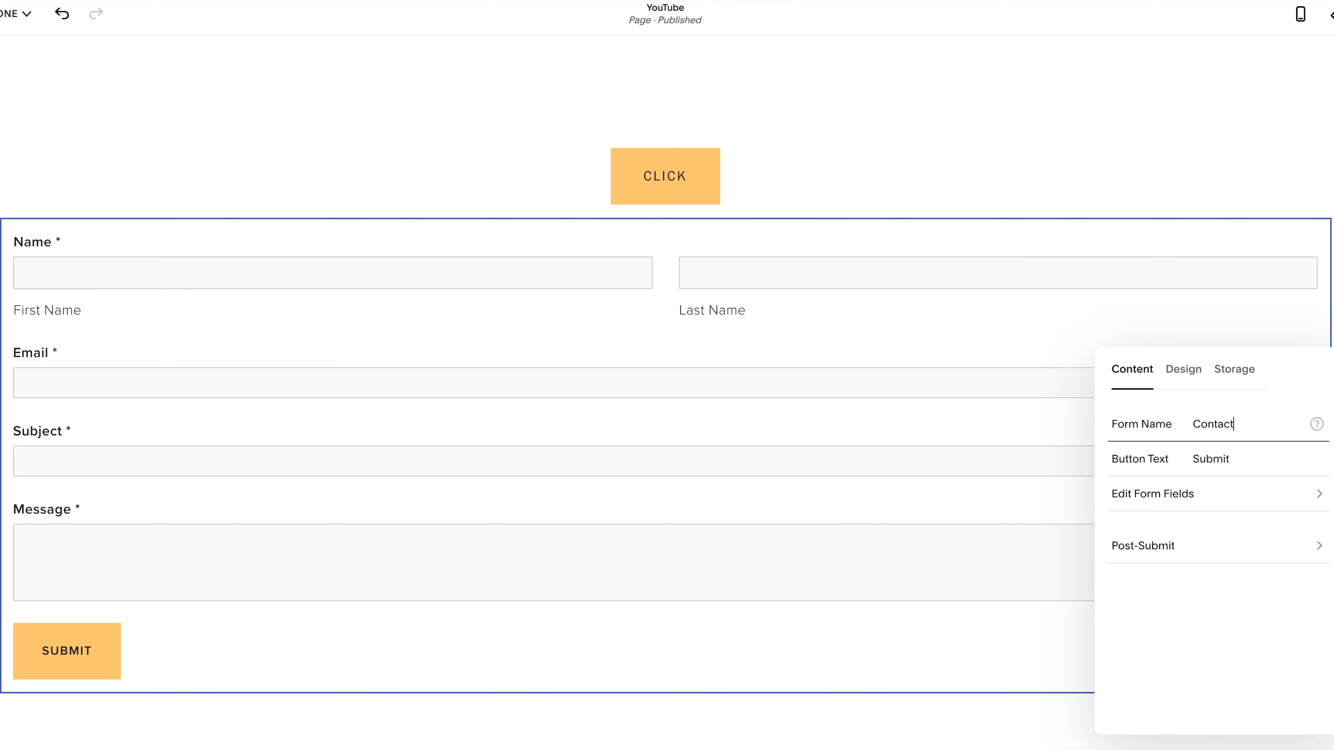